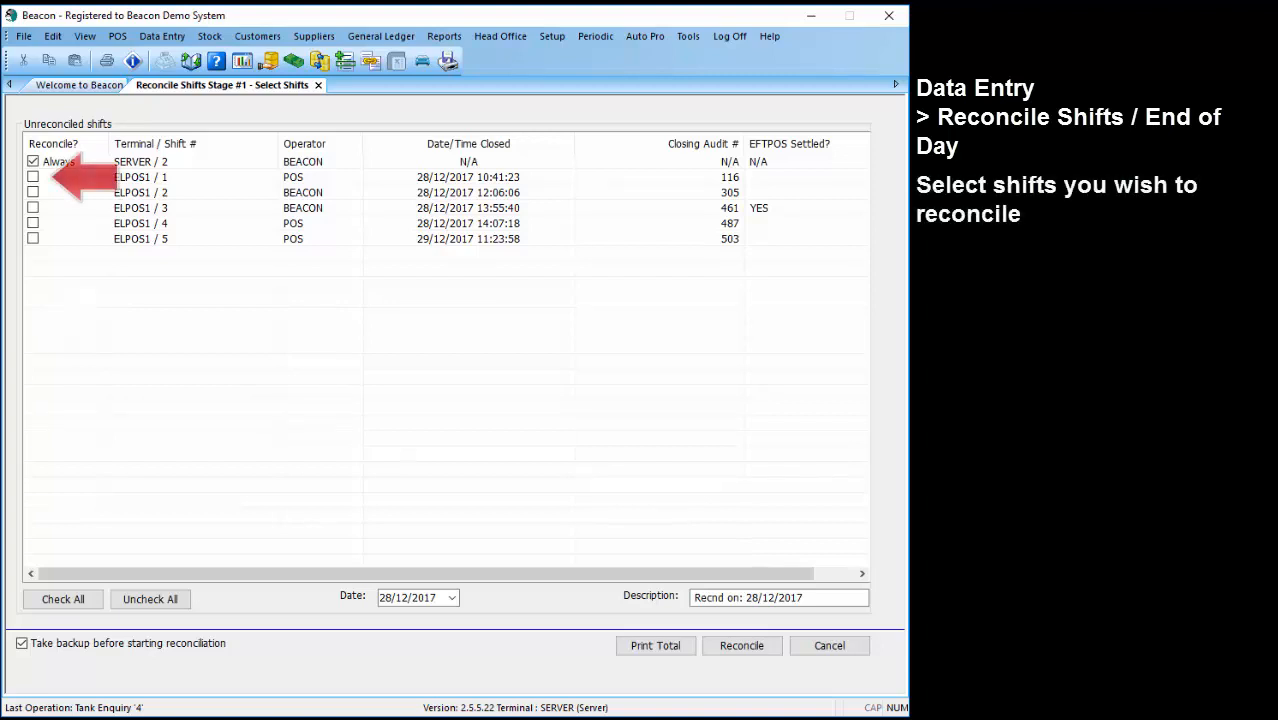
- Select shifts 1 to 4 of terminal ELPOS1 for reconciliation, dated 28/12/2017, and check the description
click(33, 177)
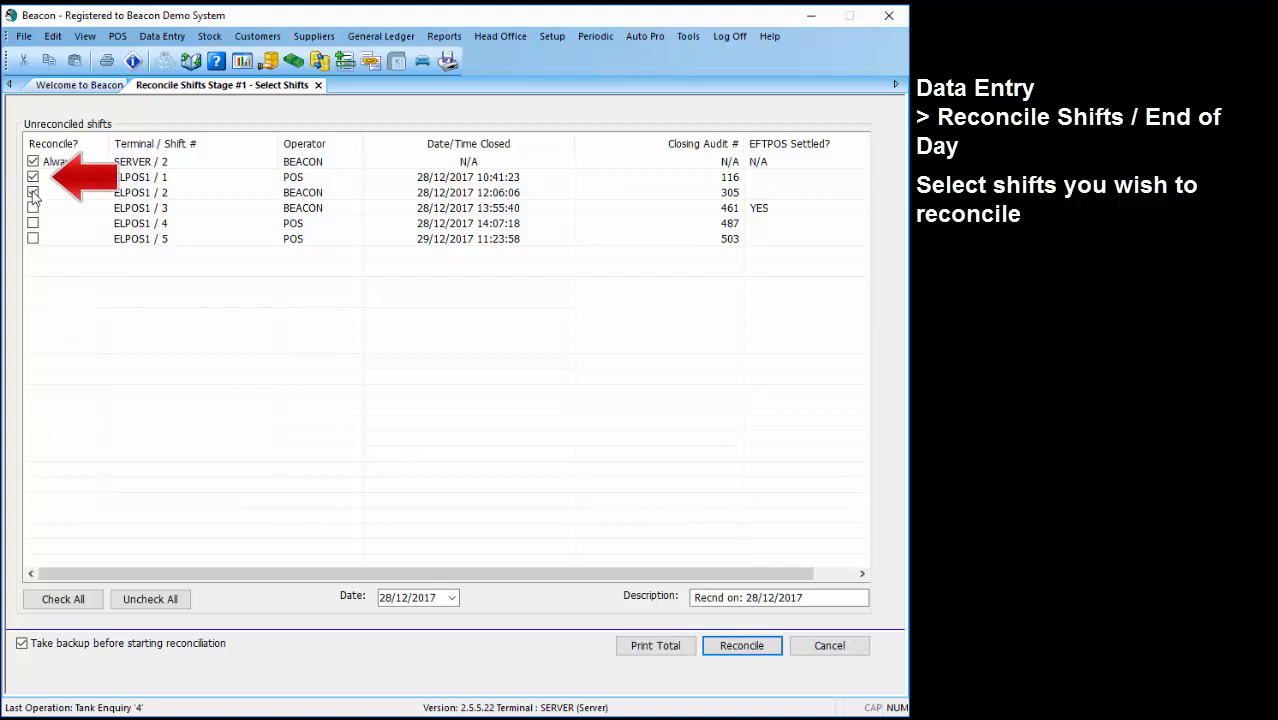
click(33, 192)
click(33, 207)
click(33, 223)
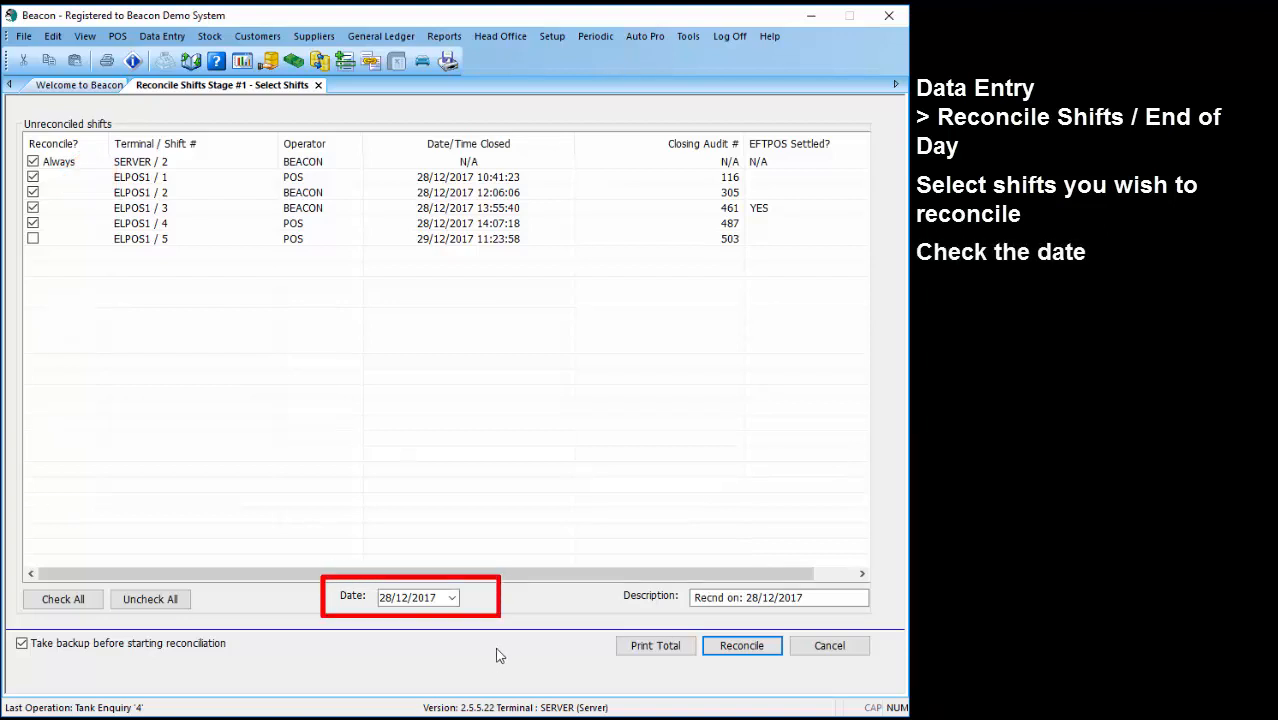
click(452, 597)
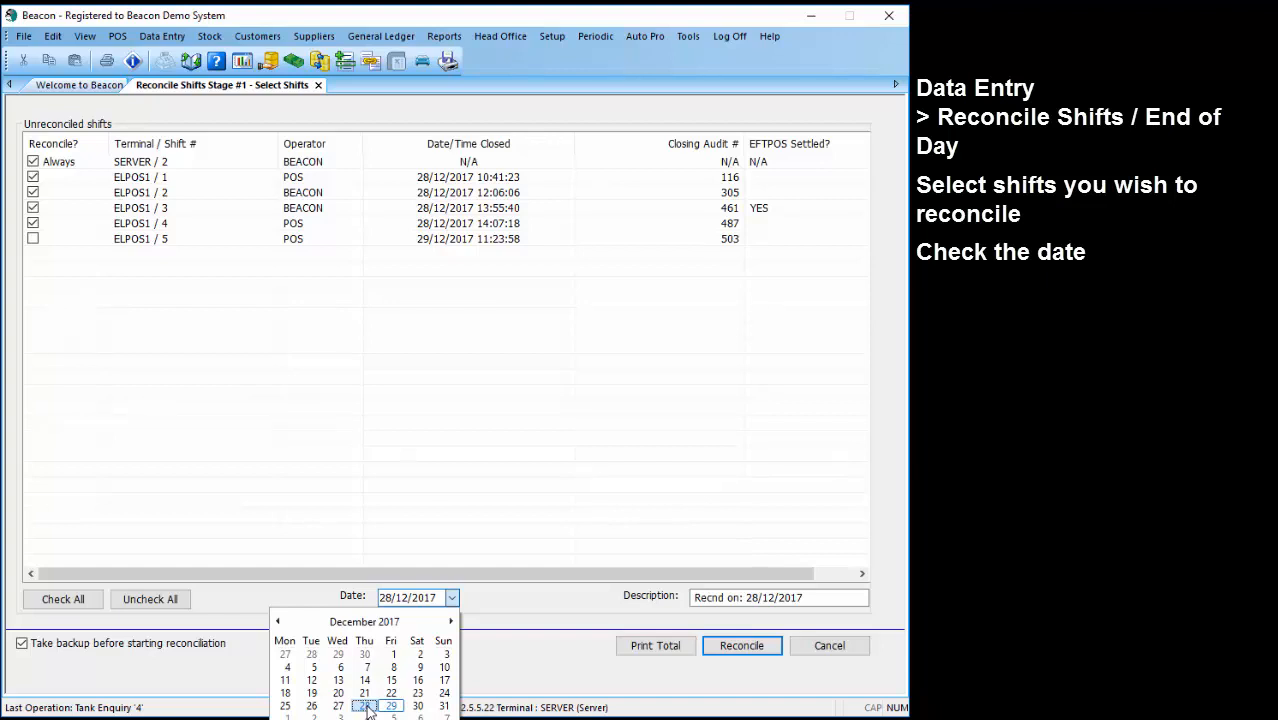
click(452, 598)
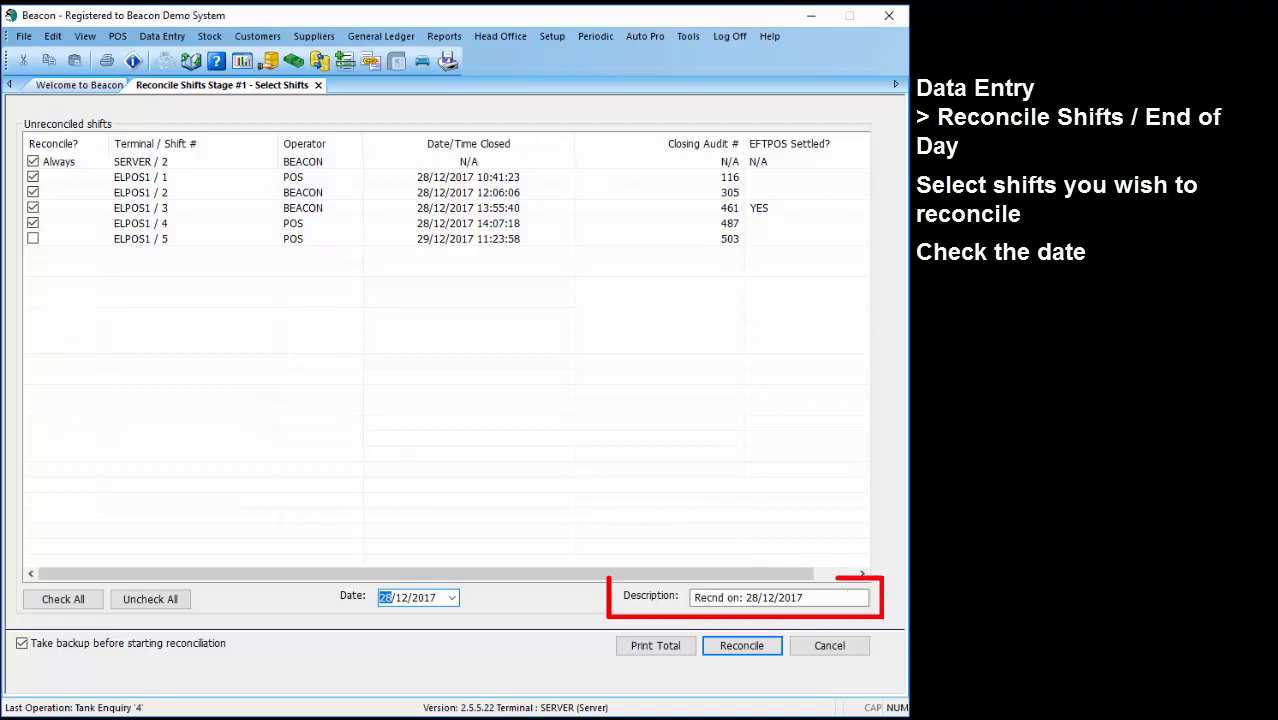
drag(824, 598, 694, 598)
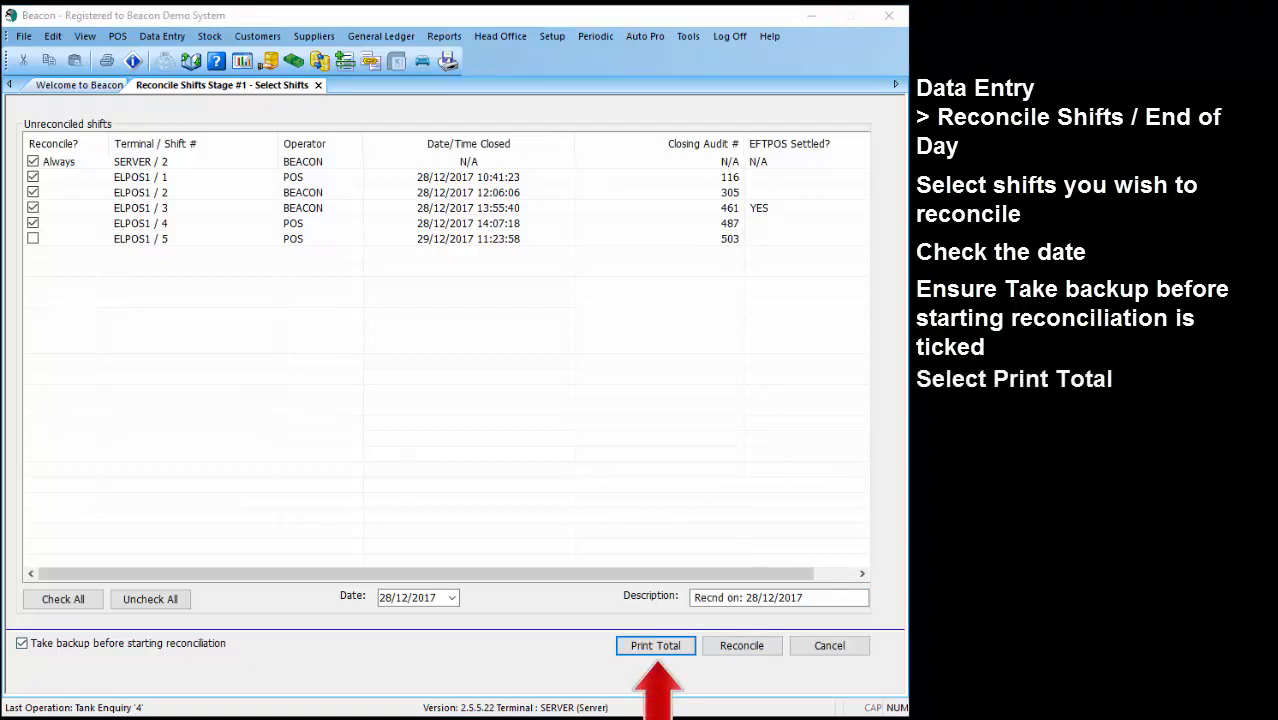
- Produce the shift totals report for the selected shifts, accepting the missing dockets check, and print it on the Brother MFC-L2700DW printer
click(645, 646)
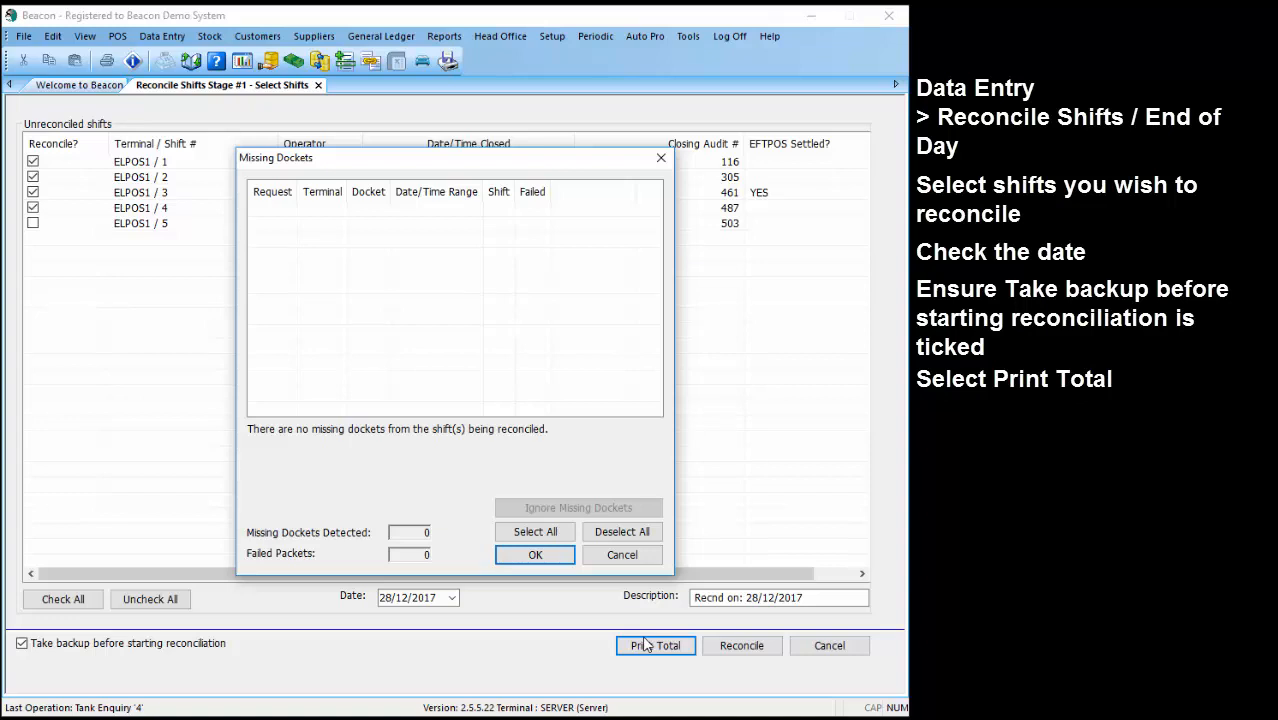
click(539, 554)
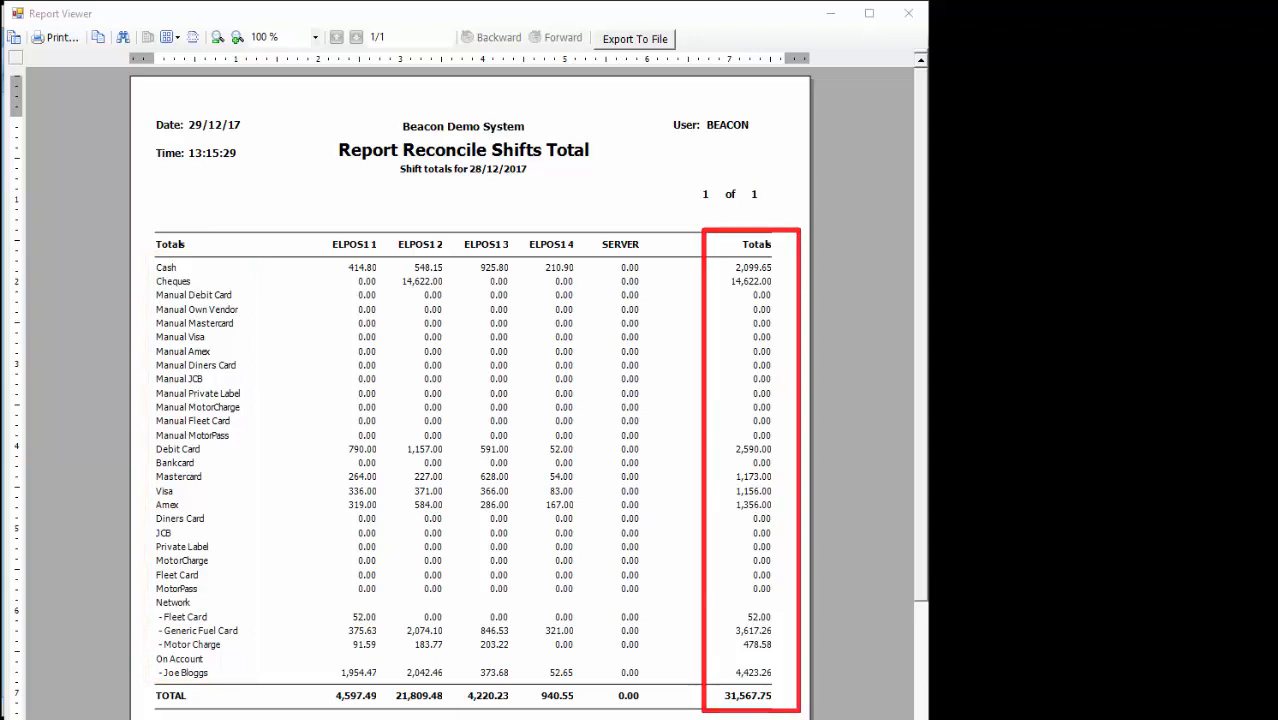
click(61, 38)
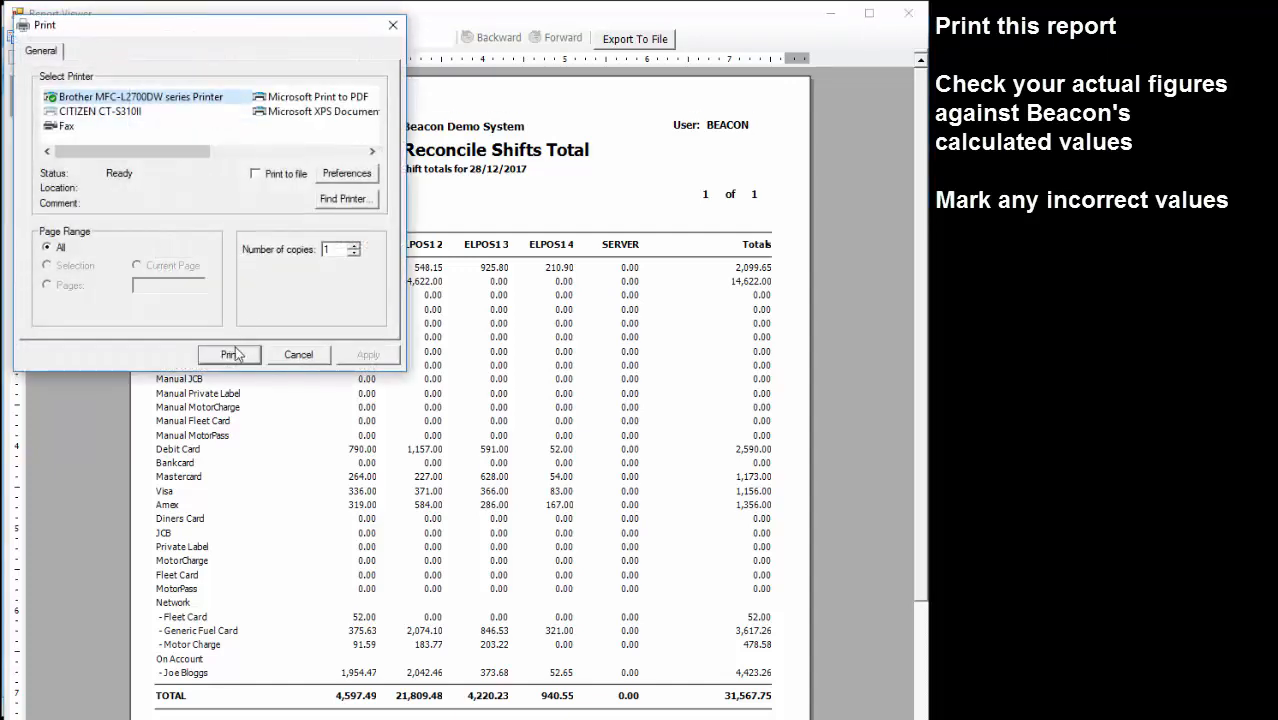
click(236, 354)
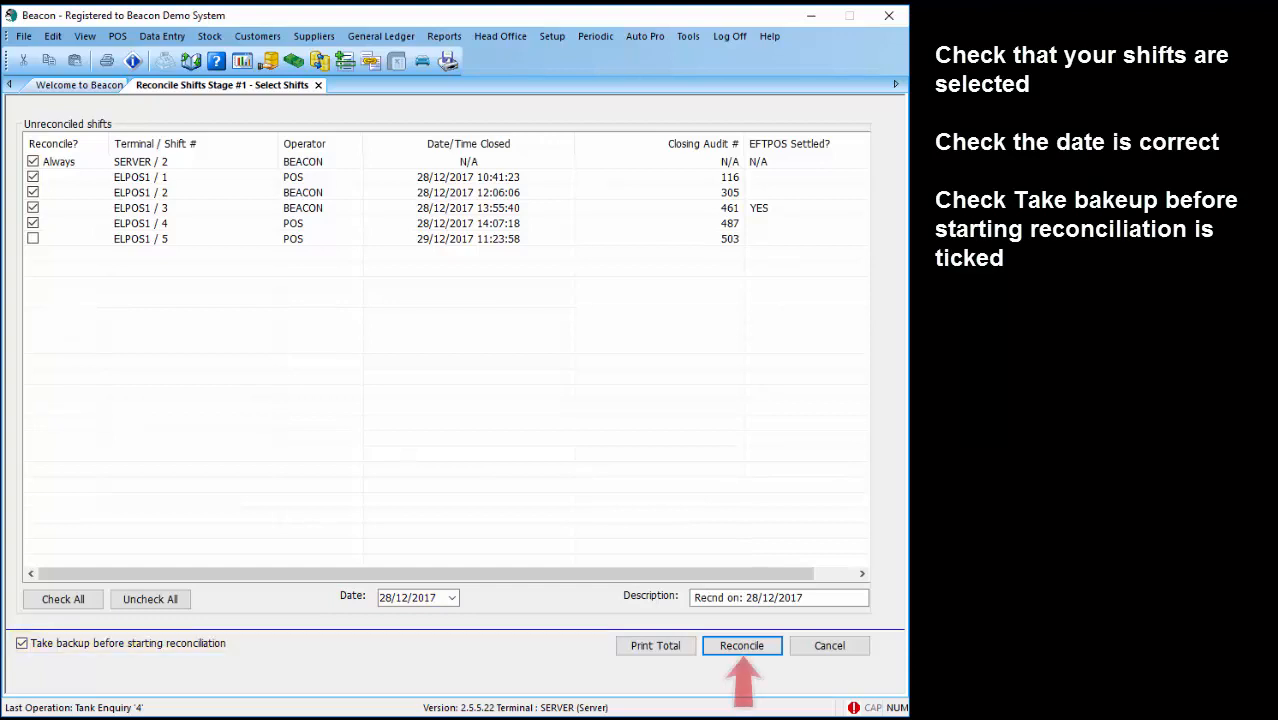
- Start reconciling the selected shifts, accept the missing dockets check and continue the backup onto the USB drive
click(741, 646)
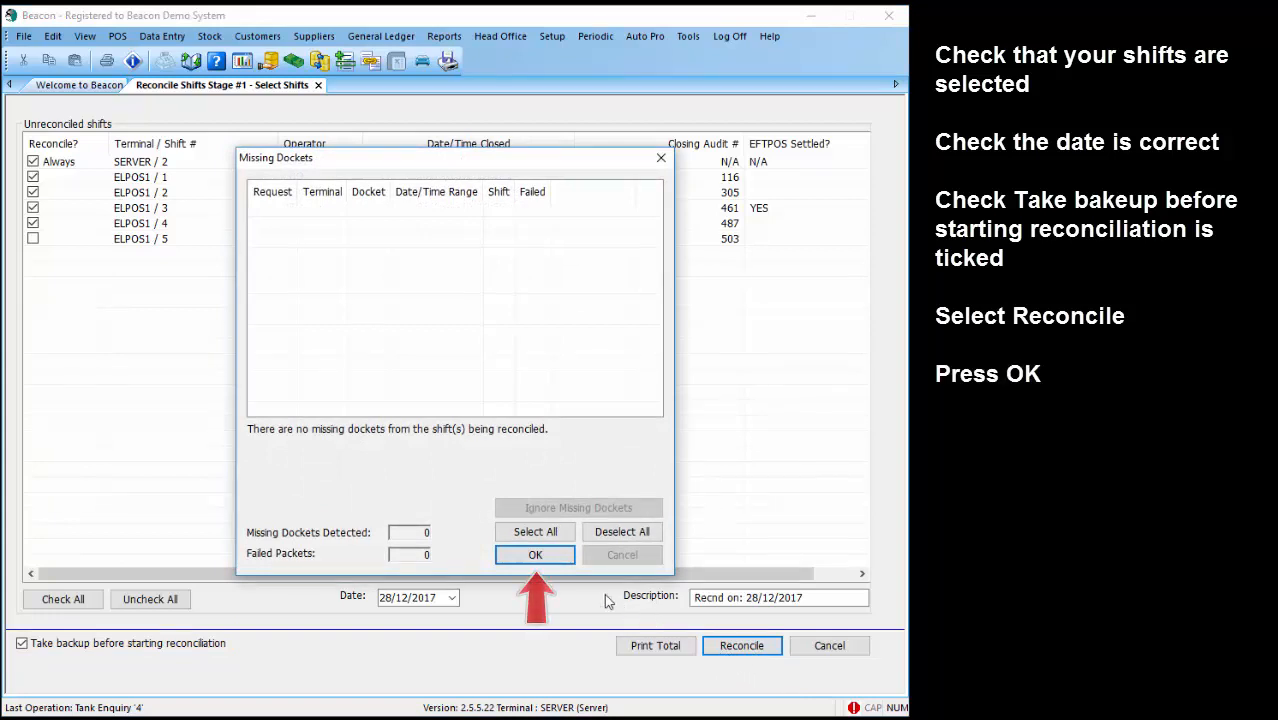
click(537, 556)
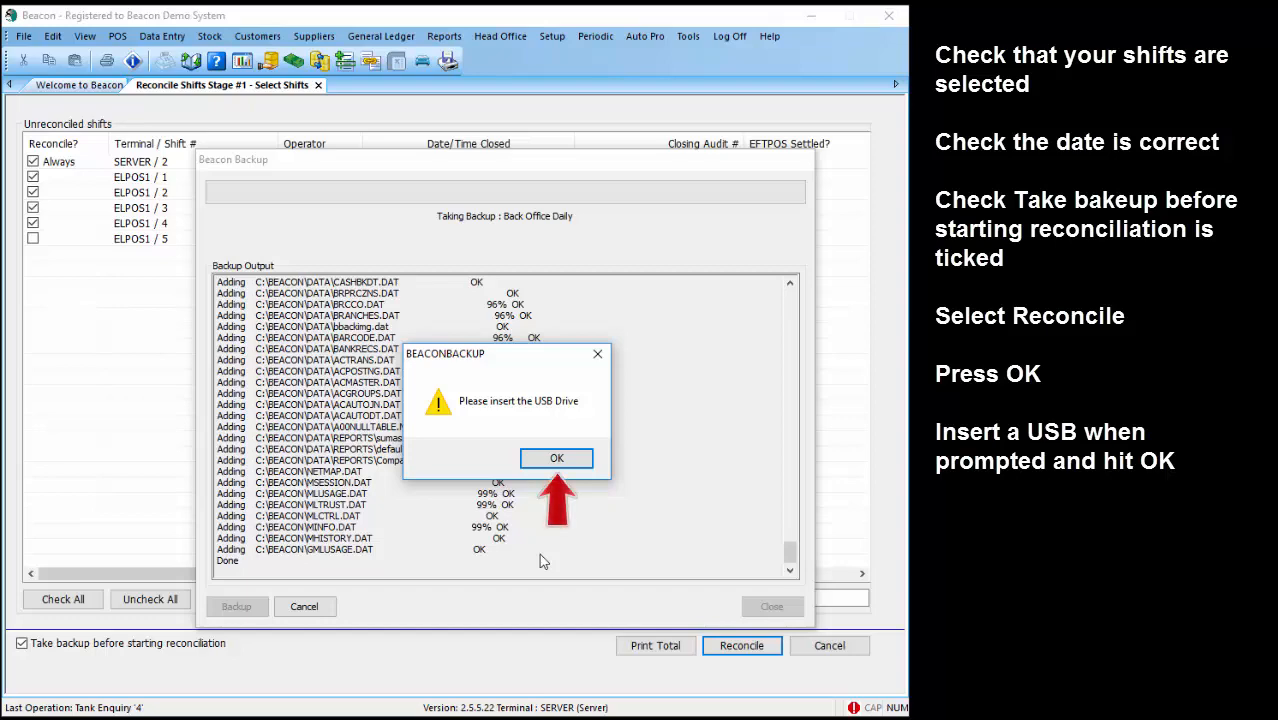
click(556, 459)
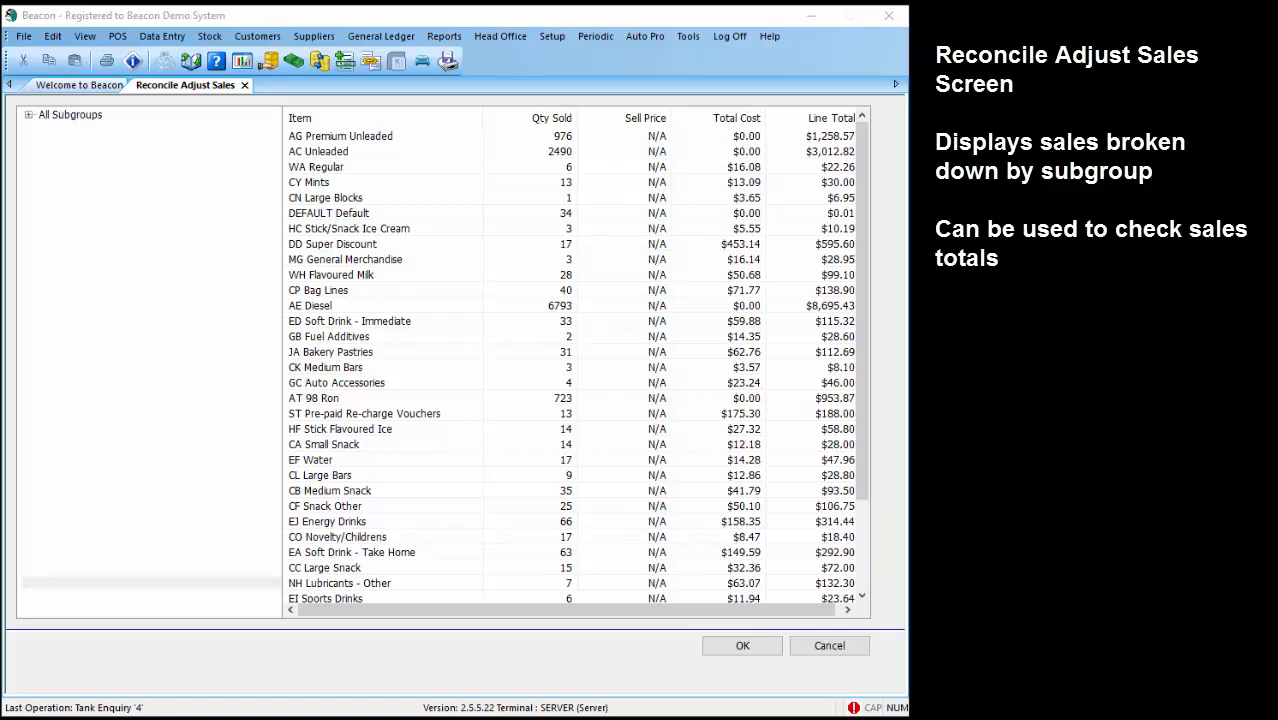
- Review the sales of subgroup ST Pre-paid Re-charge Vouchers, and accept the sales figures and the paid outs
click(28, 115)
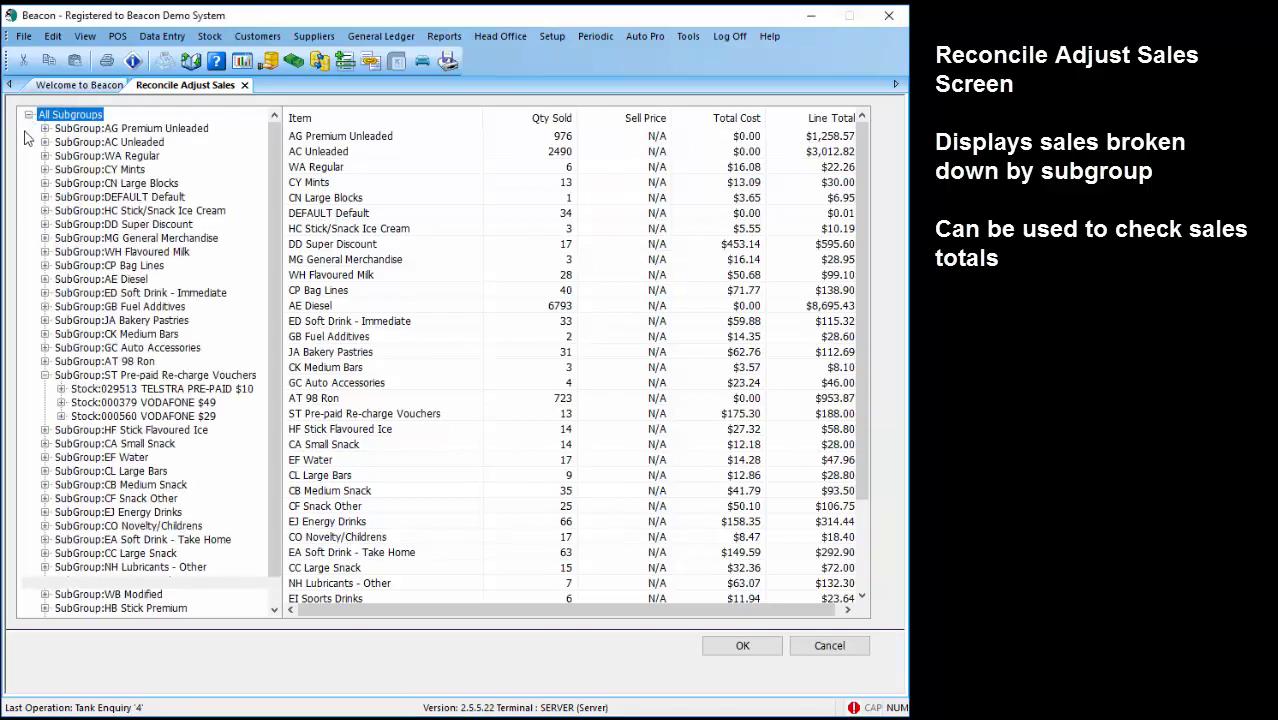
double_click(130, 376)
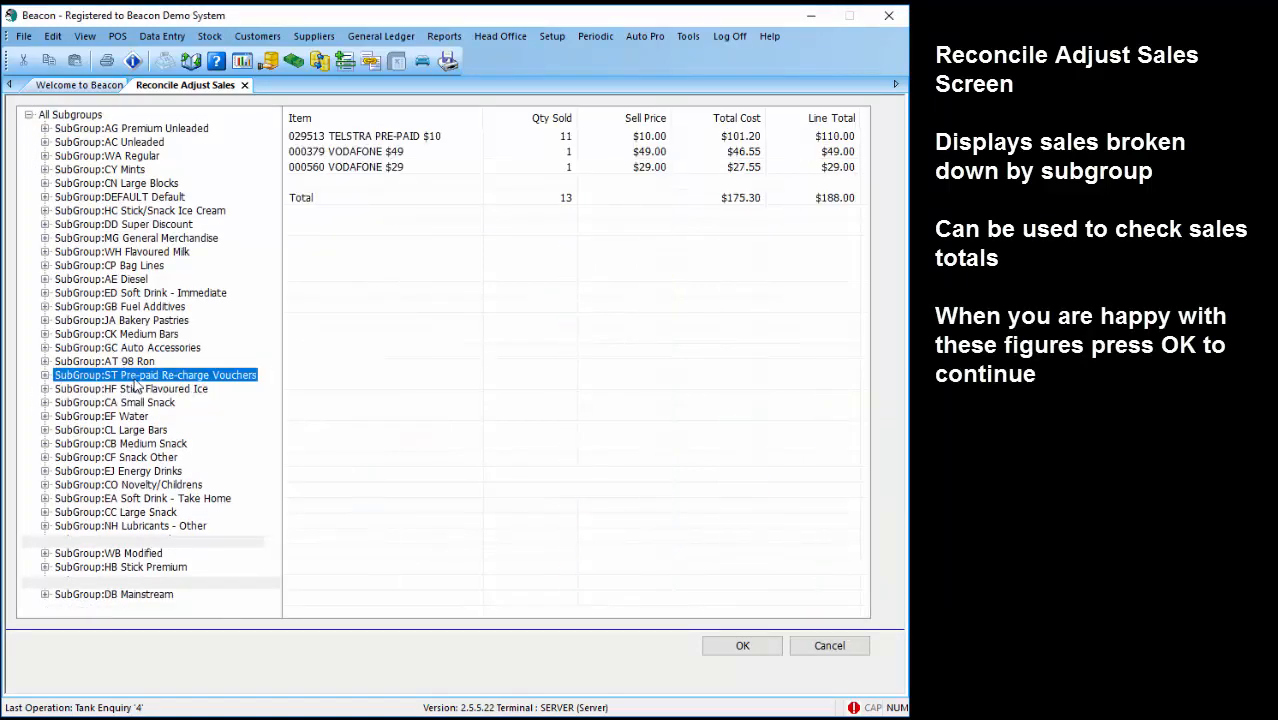
click(742, 645)
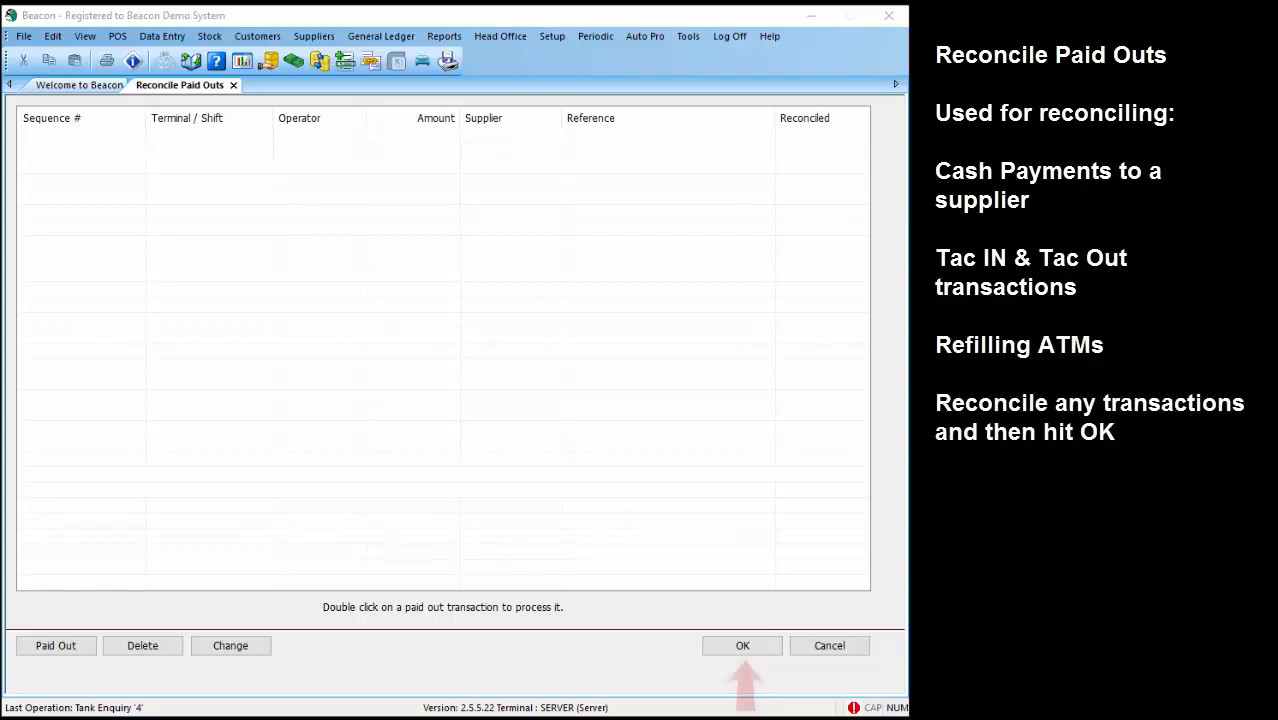
click(744, 648)
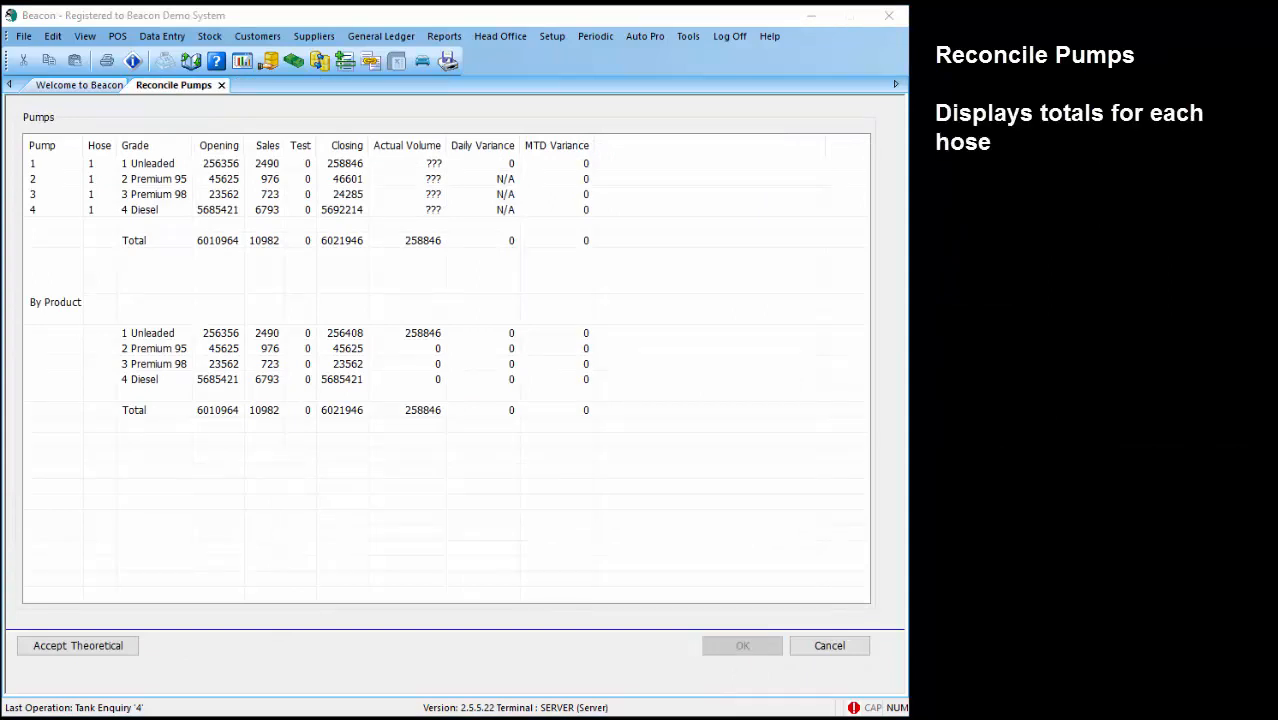
- Enter actual volumes 258846 for pump 1 and 46602 for pump 2, accept theoretical readings for the rest, and confirm the pump reconciliation
click(435, 165)
text(258846)
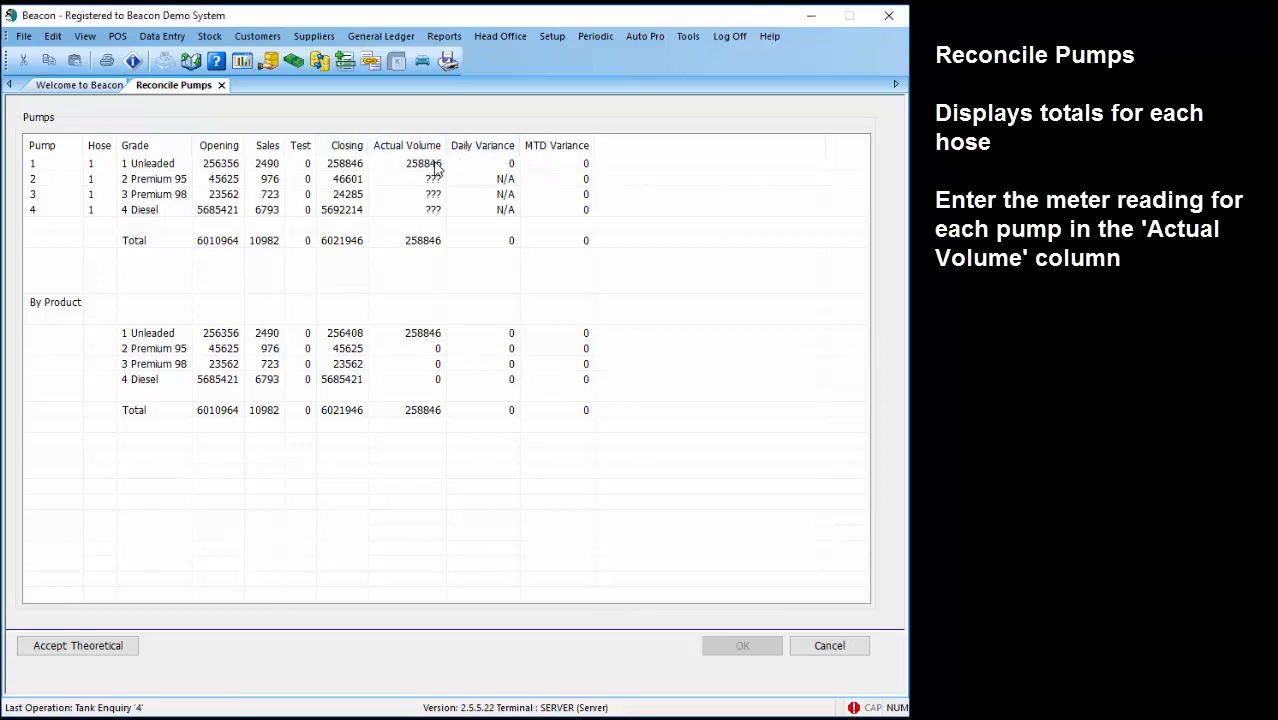
key(Return)
text(46602)
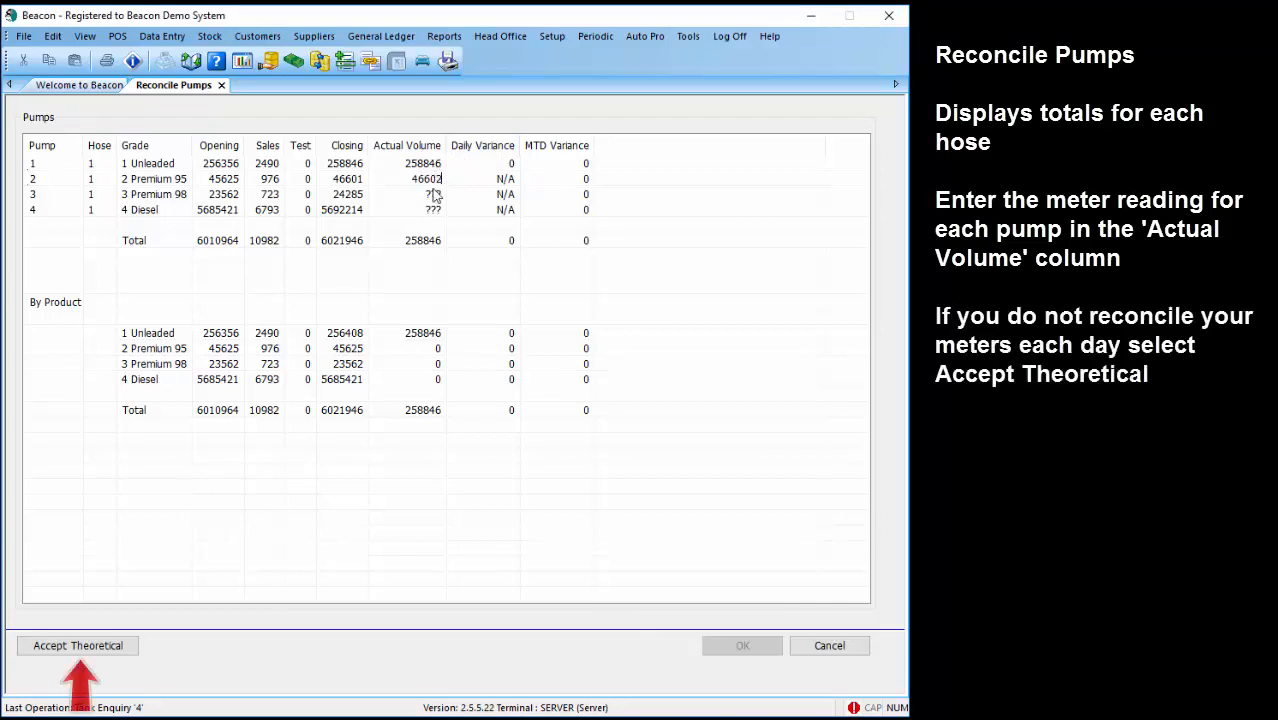
click(105, 647)
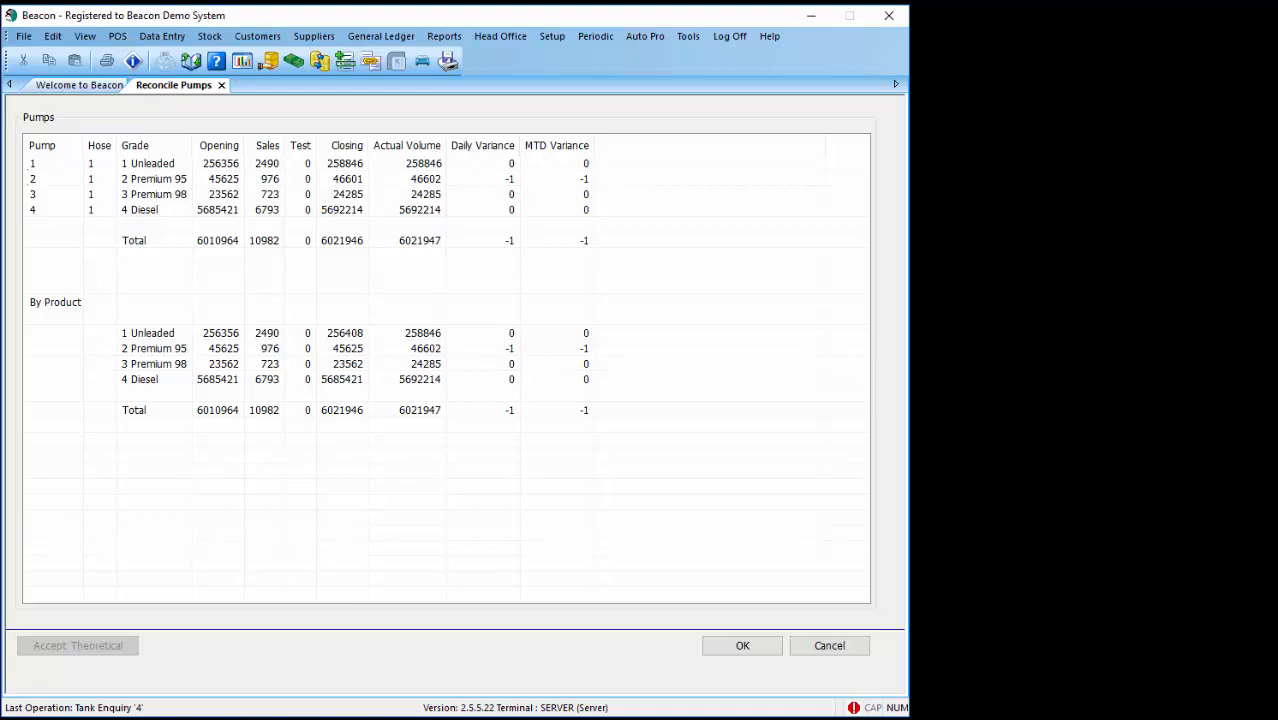
click(744, 648)
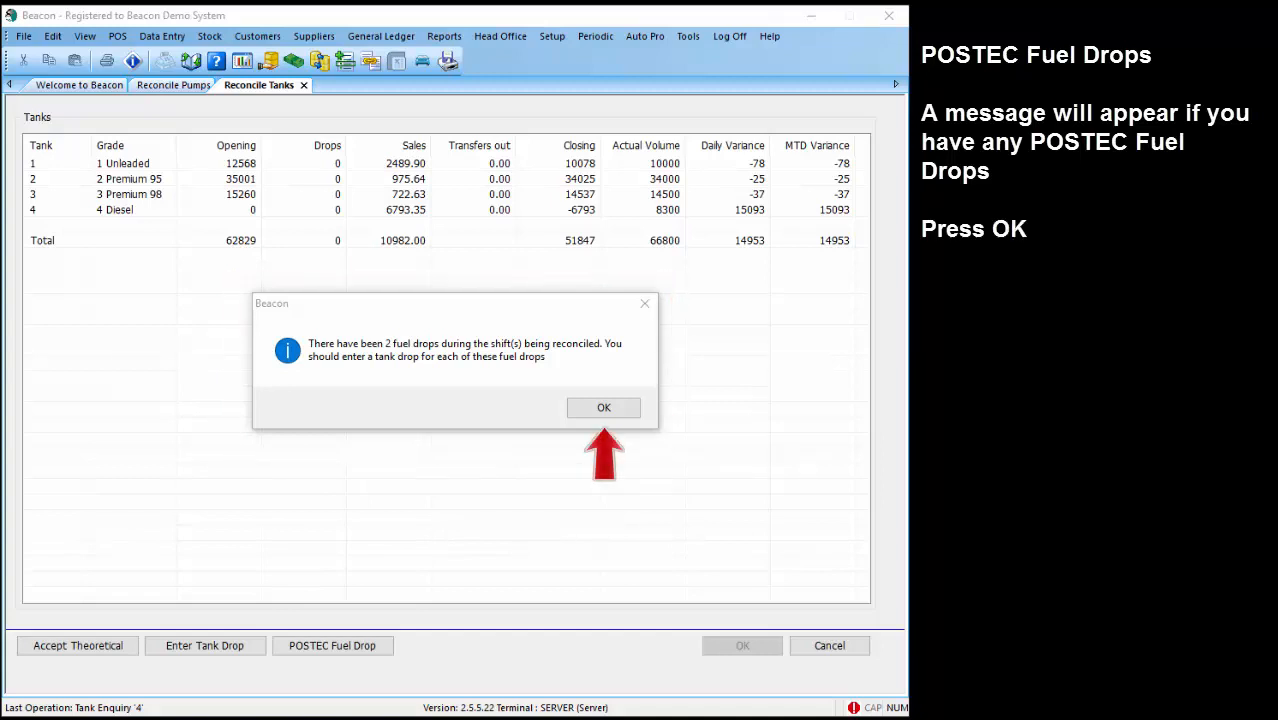
- Acknowledge the fuel drop notice and process both POSTEC fuel drops, Diesel in tank 04 and Premium 98 in tank 03
click(602, 408)
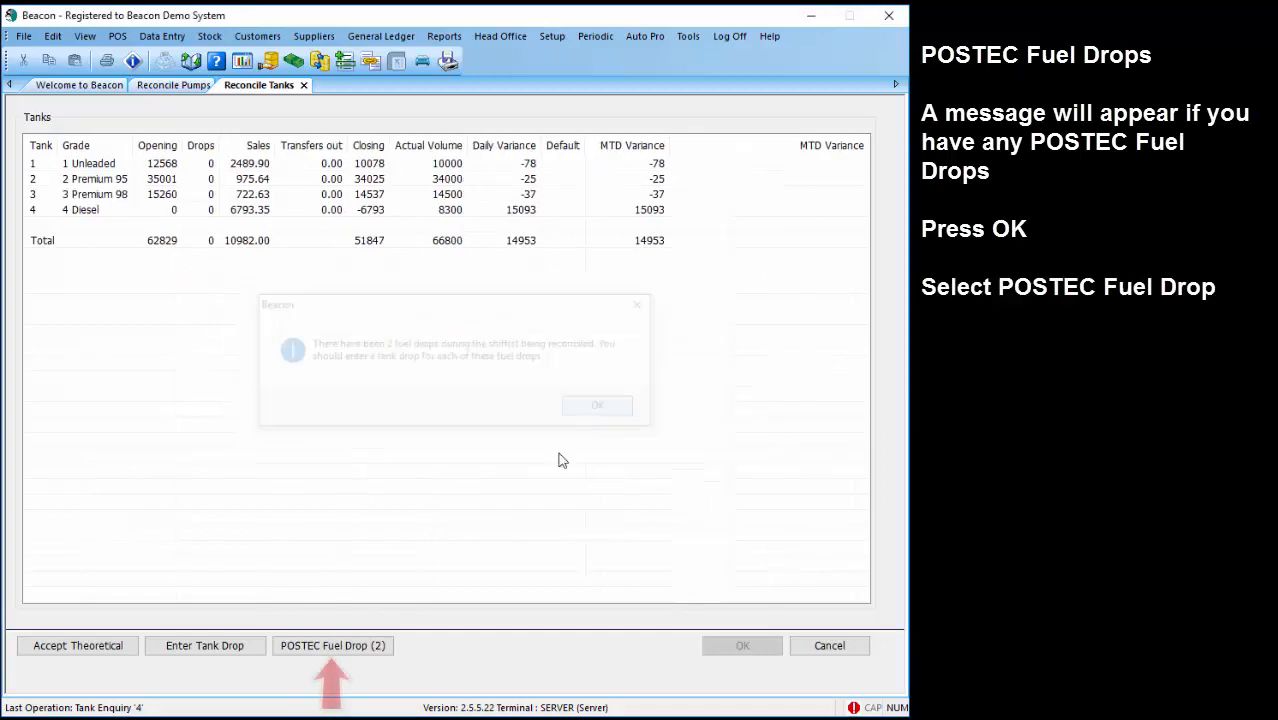
click(323, 648)
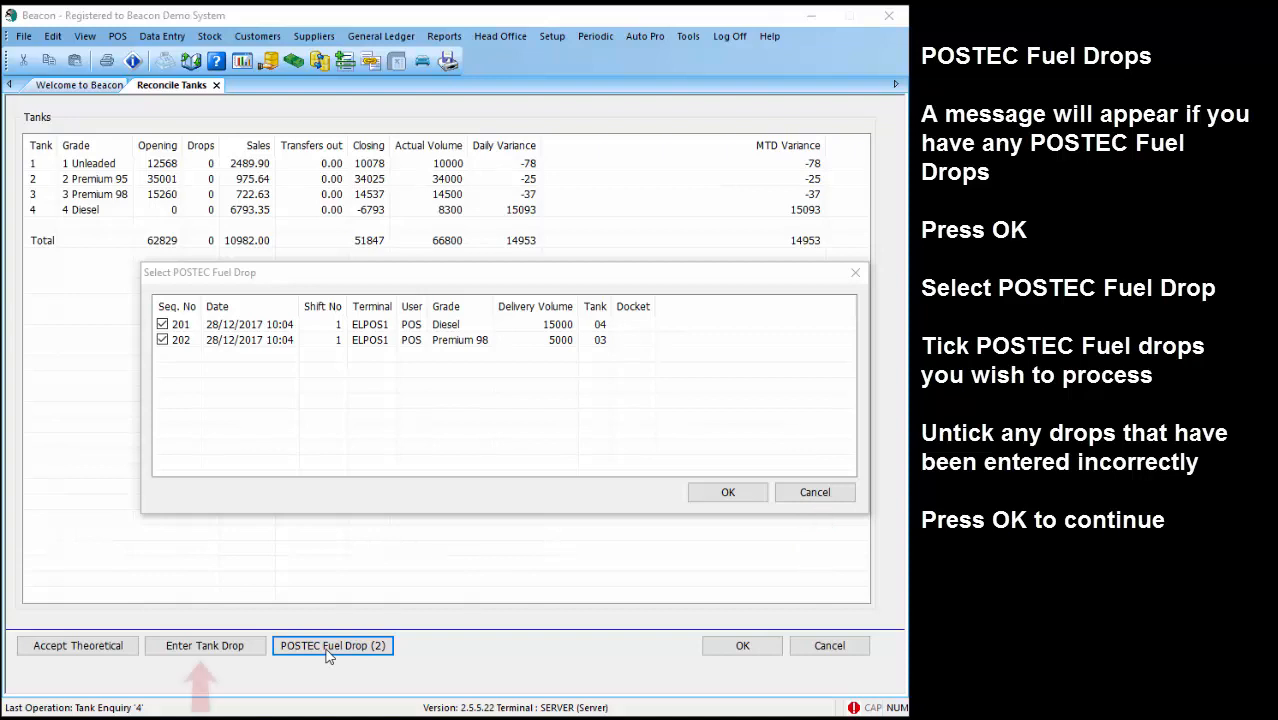
click(758, 490)
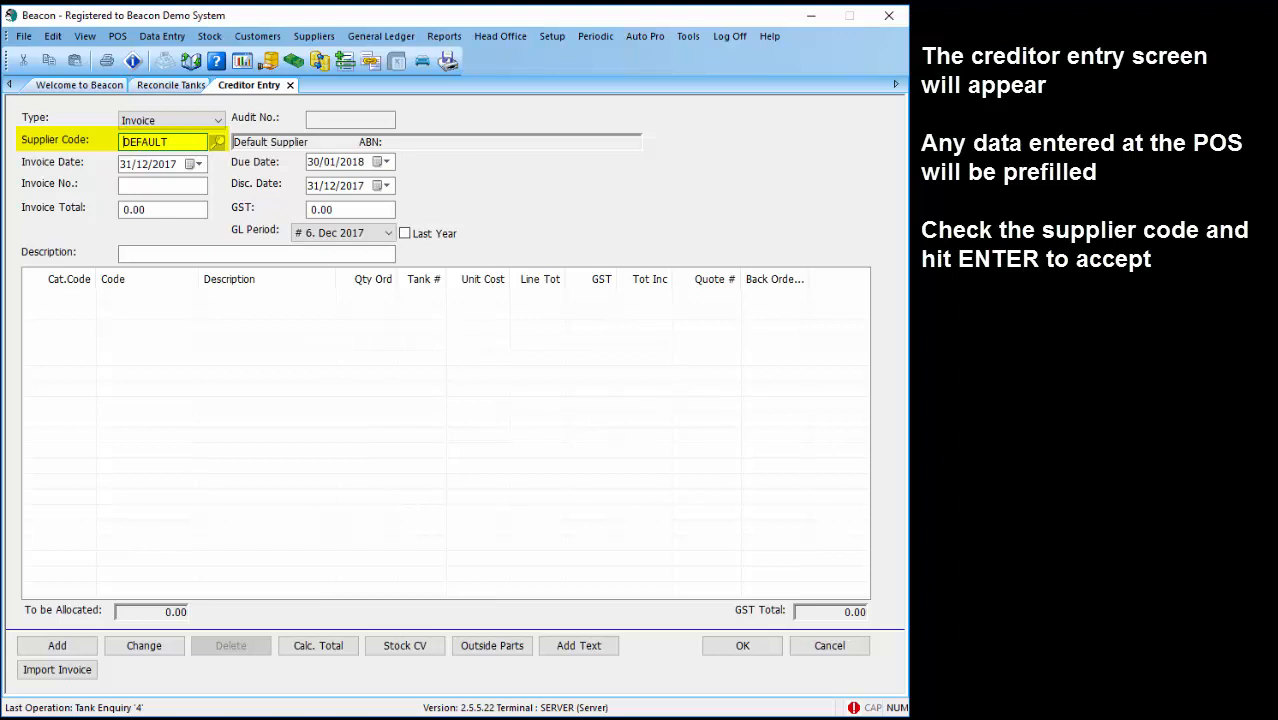
- Accept supplier DEFAULT for the fuel invoice, set the invoice date to 28/12/2017 and the invoice number to 123456
key(Return)
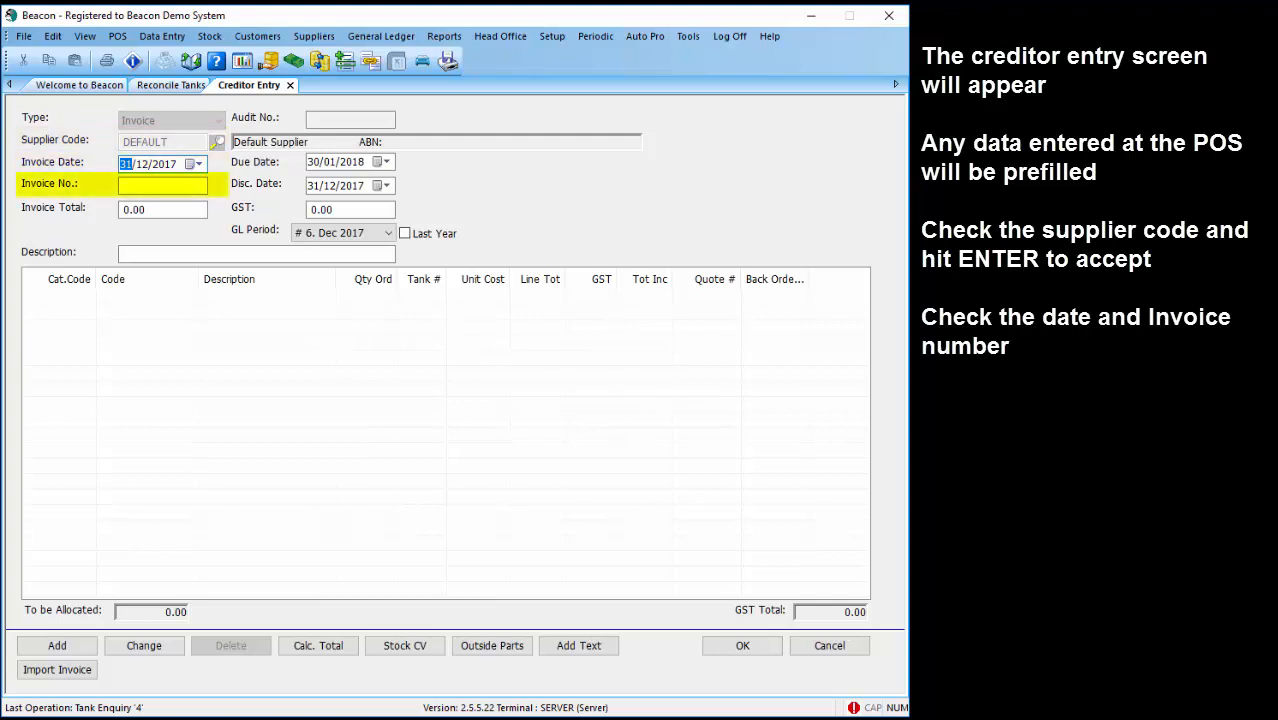
text(28)
key(Return)
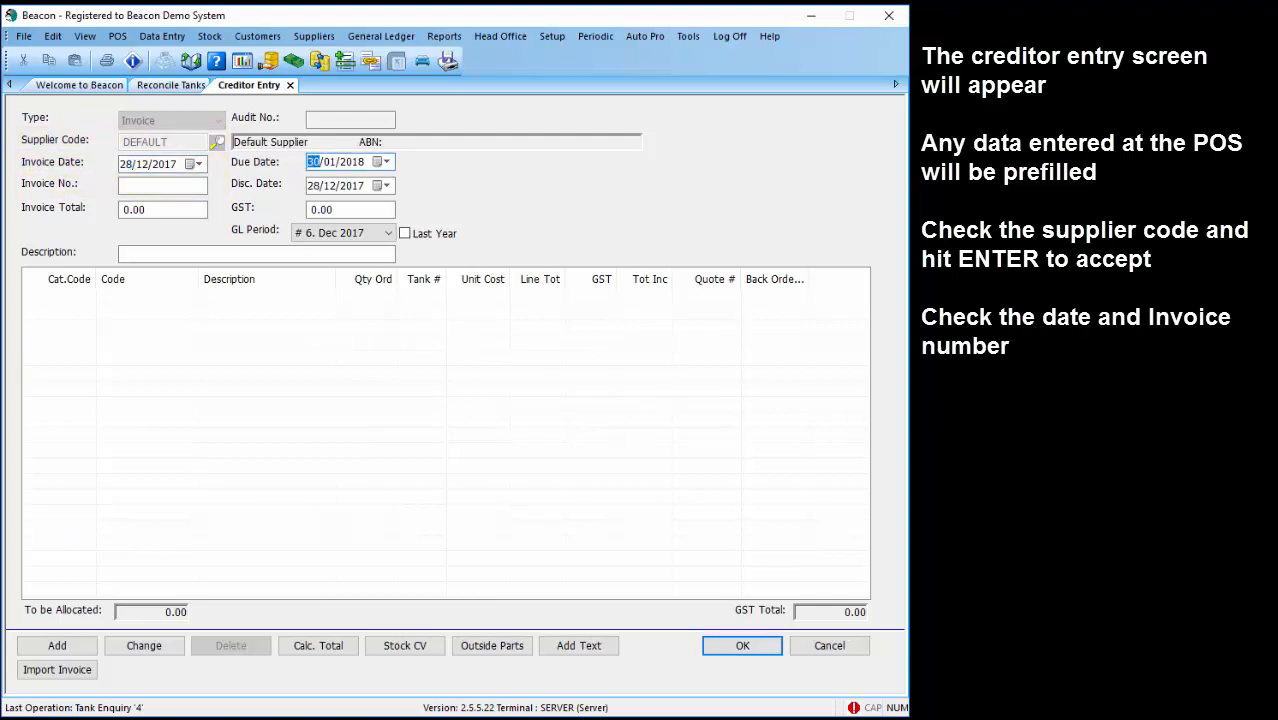
key(Return)
text(123456)
key(Return)
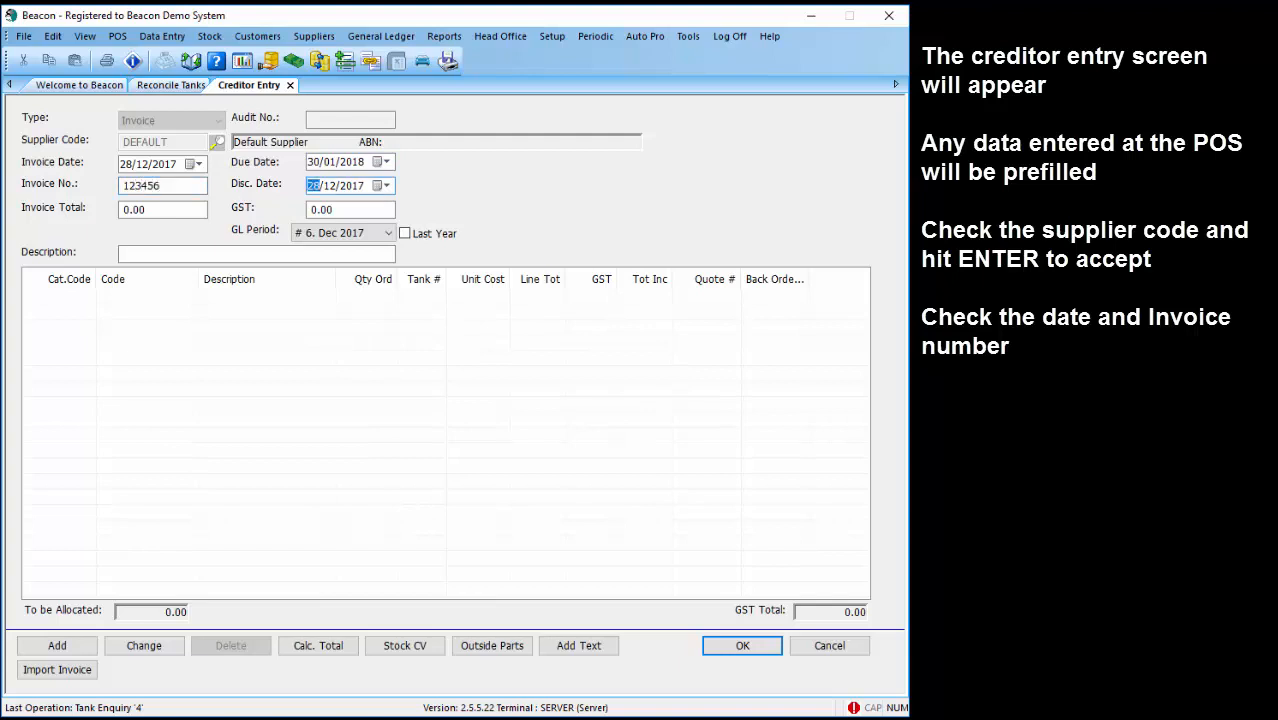
- Add the prefilled 15000-litre Diesel drop for tank 4 to the invoice with a unit price of 1.20
click(80, 647)
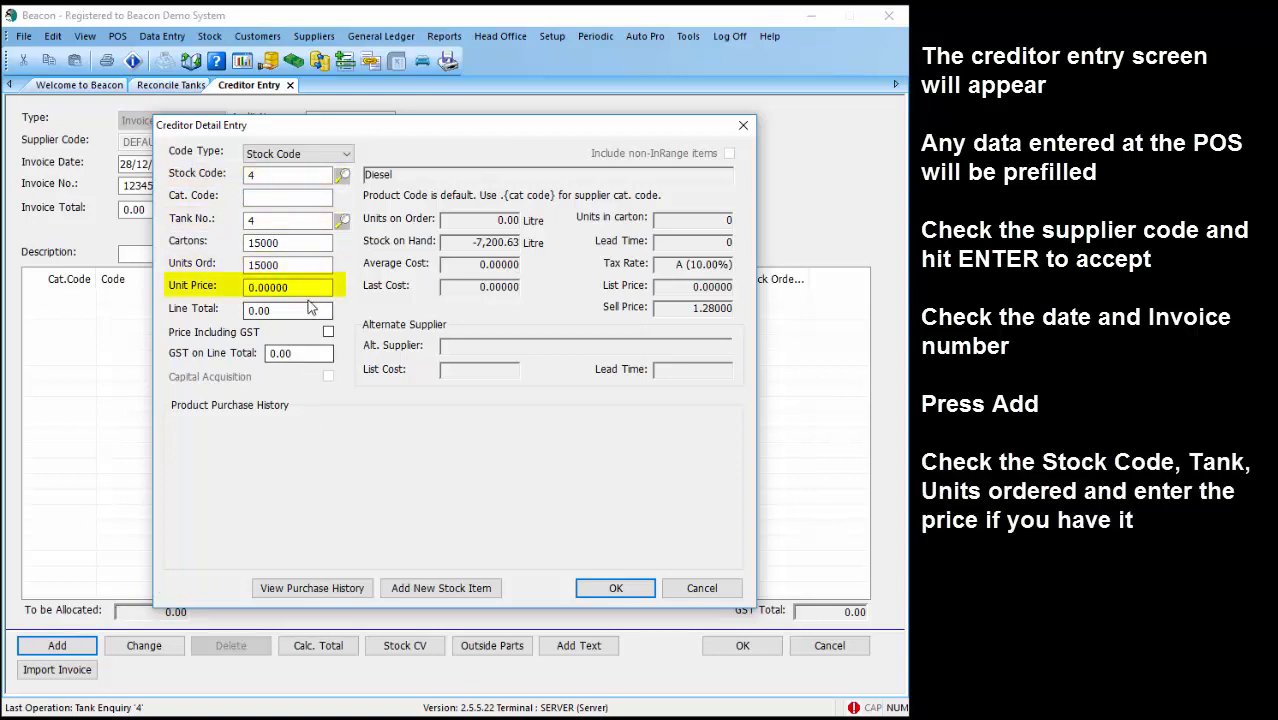
text(1.)
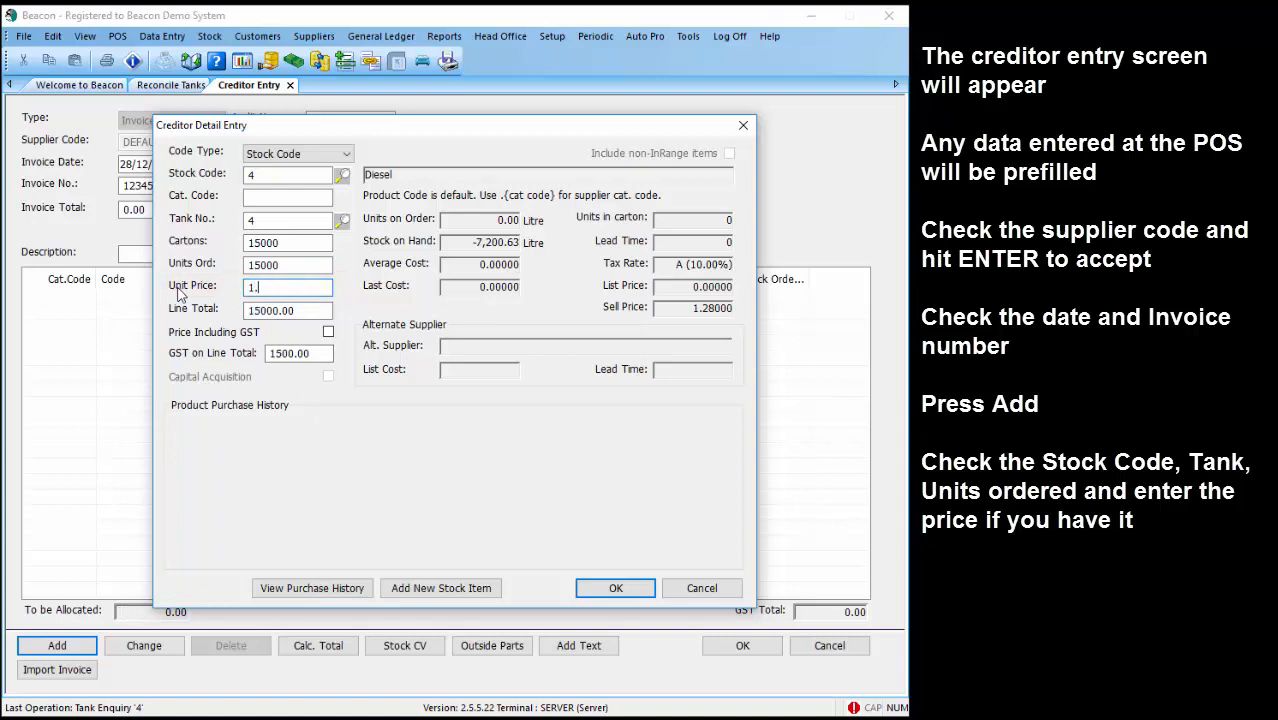
text(20)
click(586, 589)
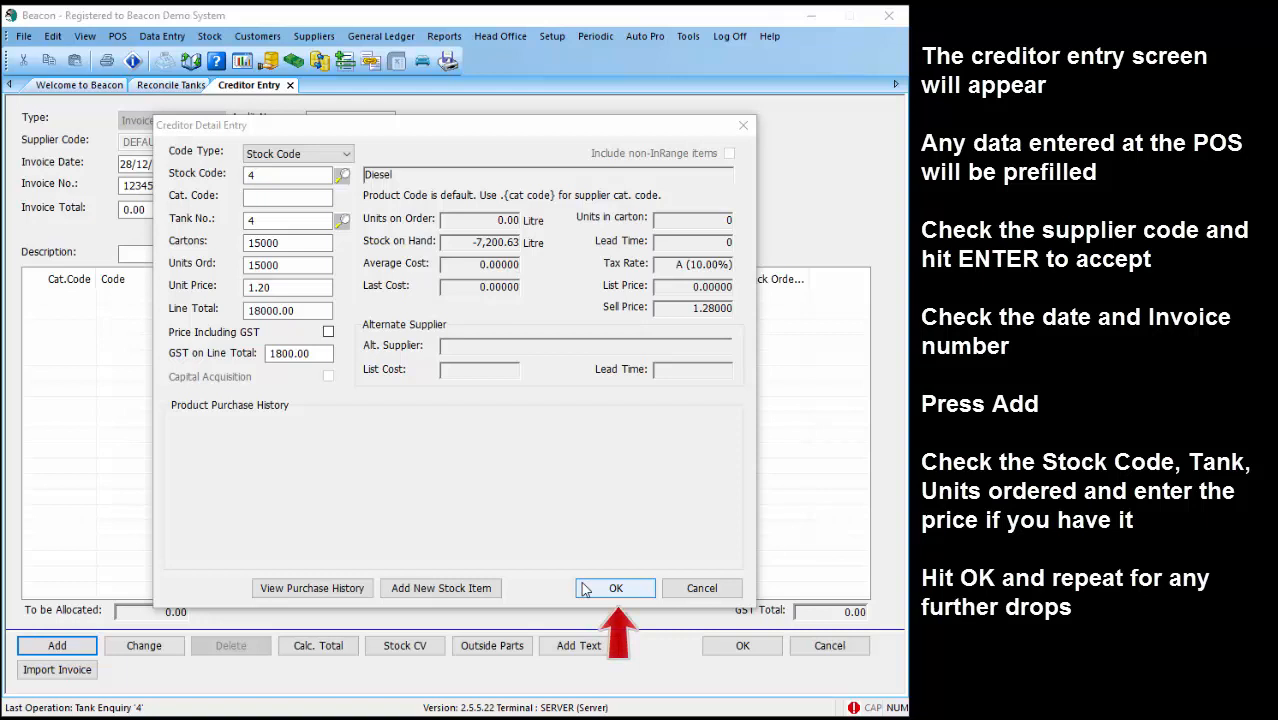
click(587, 589)
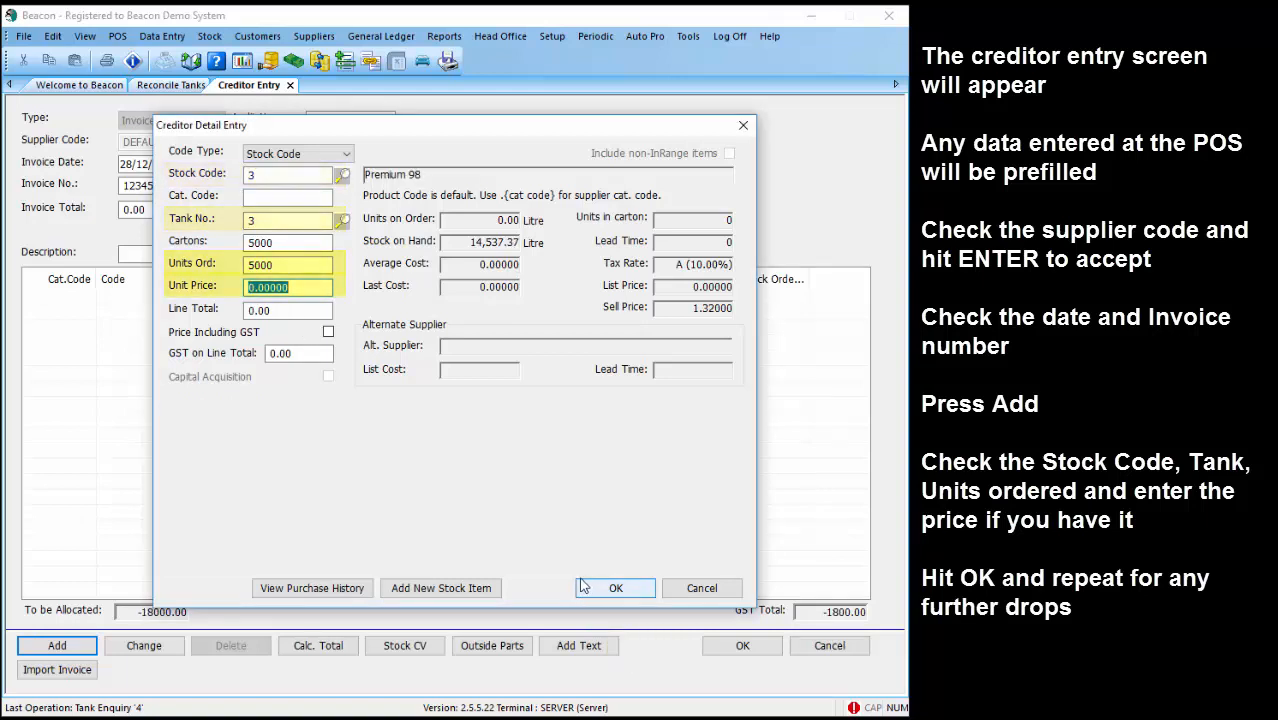
- Add the prefilled 5000-litre Premium 98 drop for tank 3 to the invoice with a unit price of 1.15
text(1.15)
key(Tab)
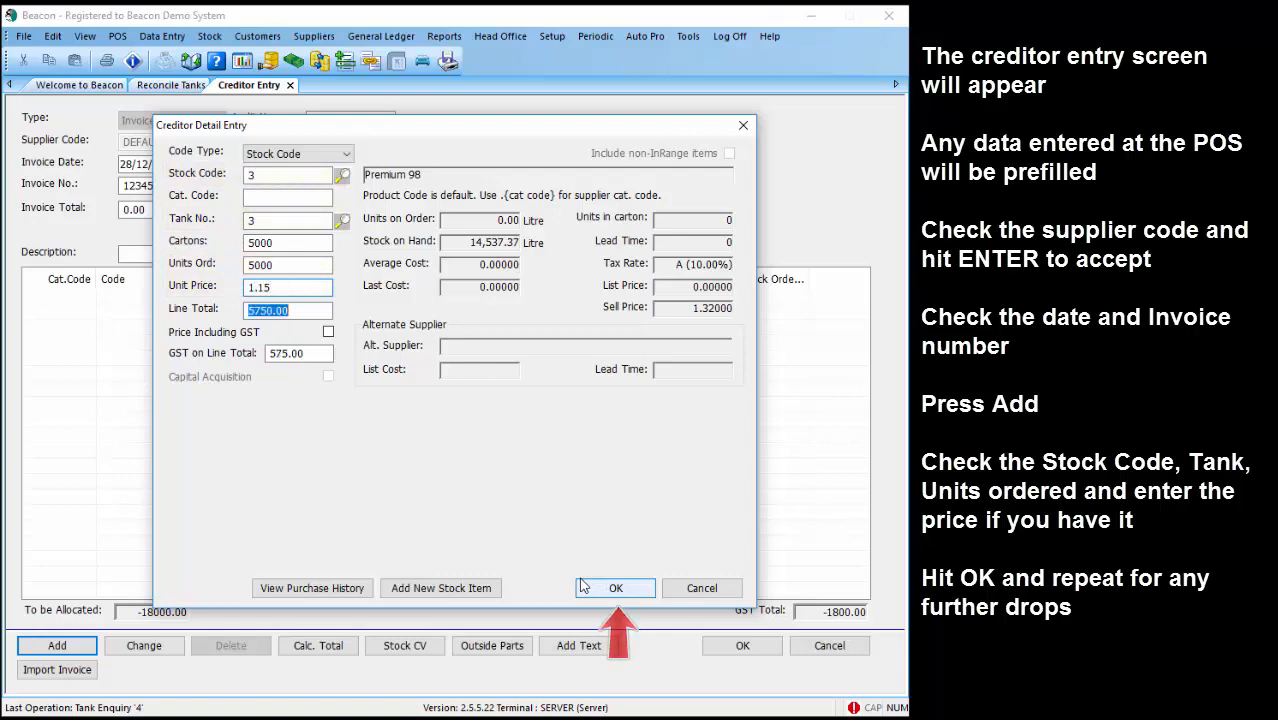
click(618, 590)
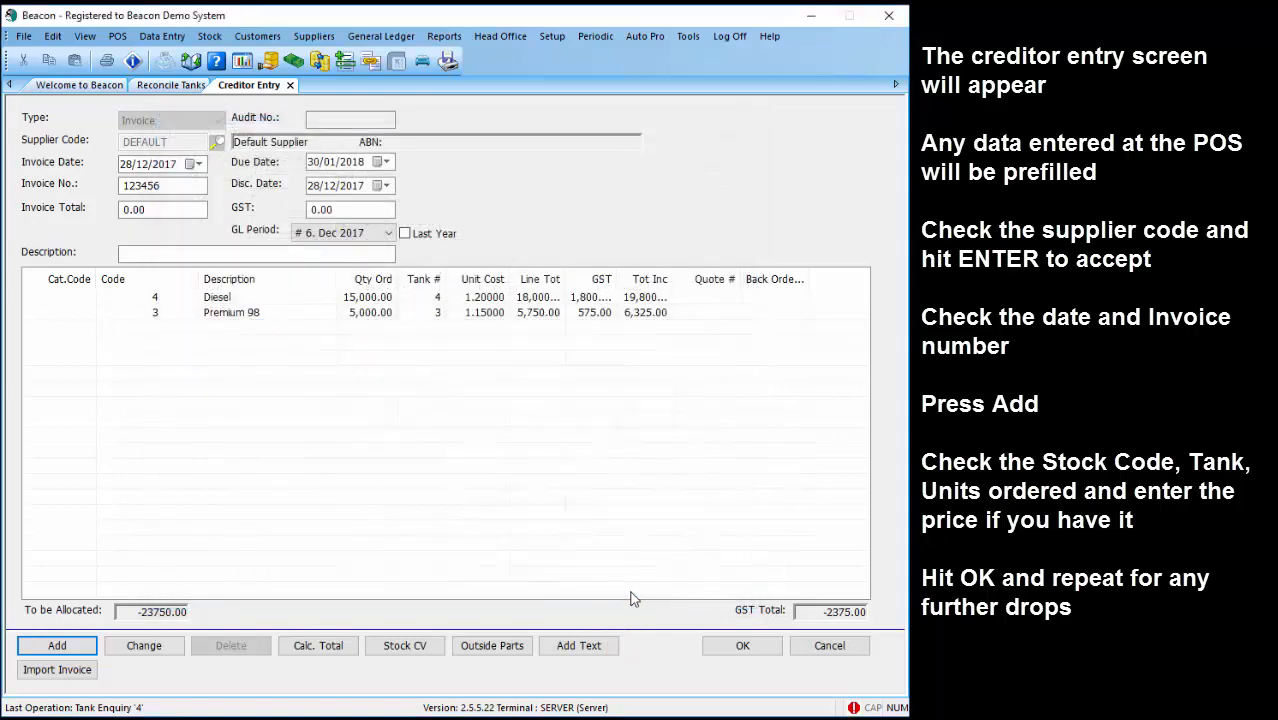
- Calculate the invoice total and GST from the fuel lines and save the creditor invoice
click(319, 650)
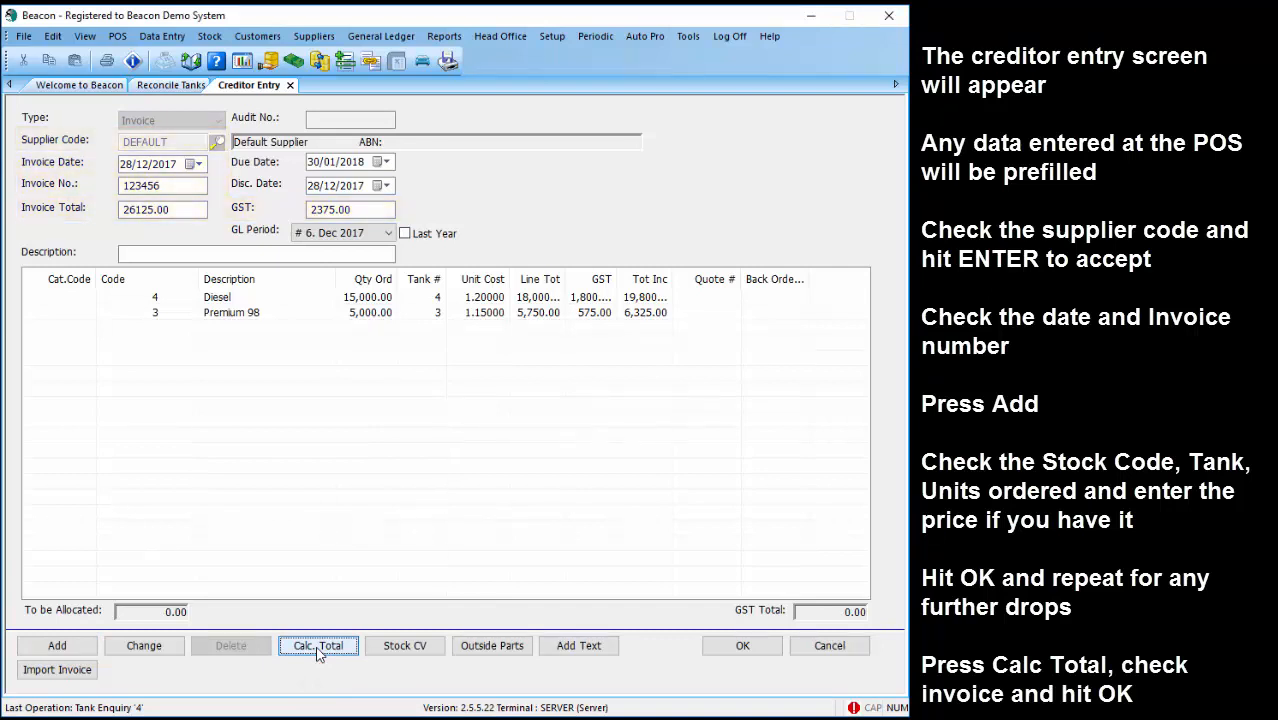
click(730, 645)
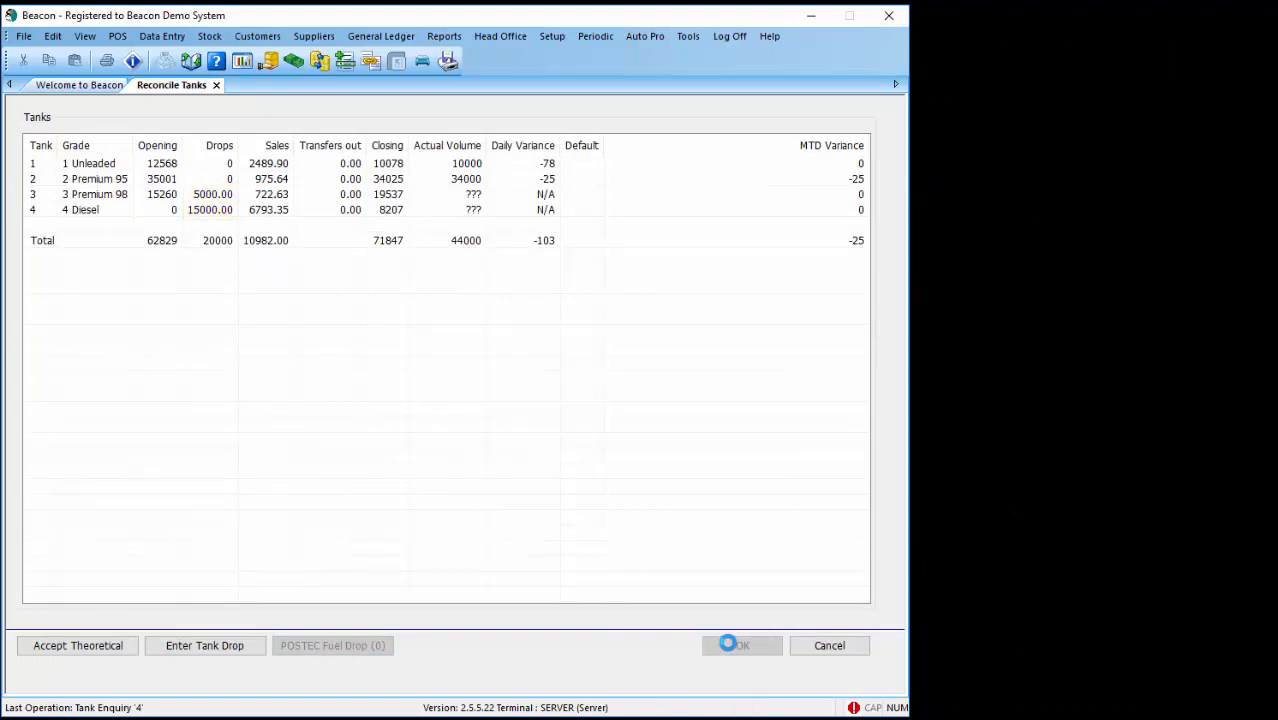
- Start a tank drop invoice for supplier DEFAULT dated 28/12/2017, with invoice number 123656 and an invoice total of 1160
click(197, 648)
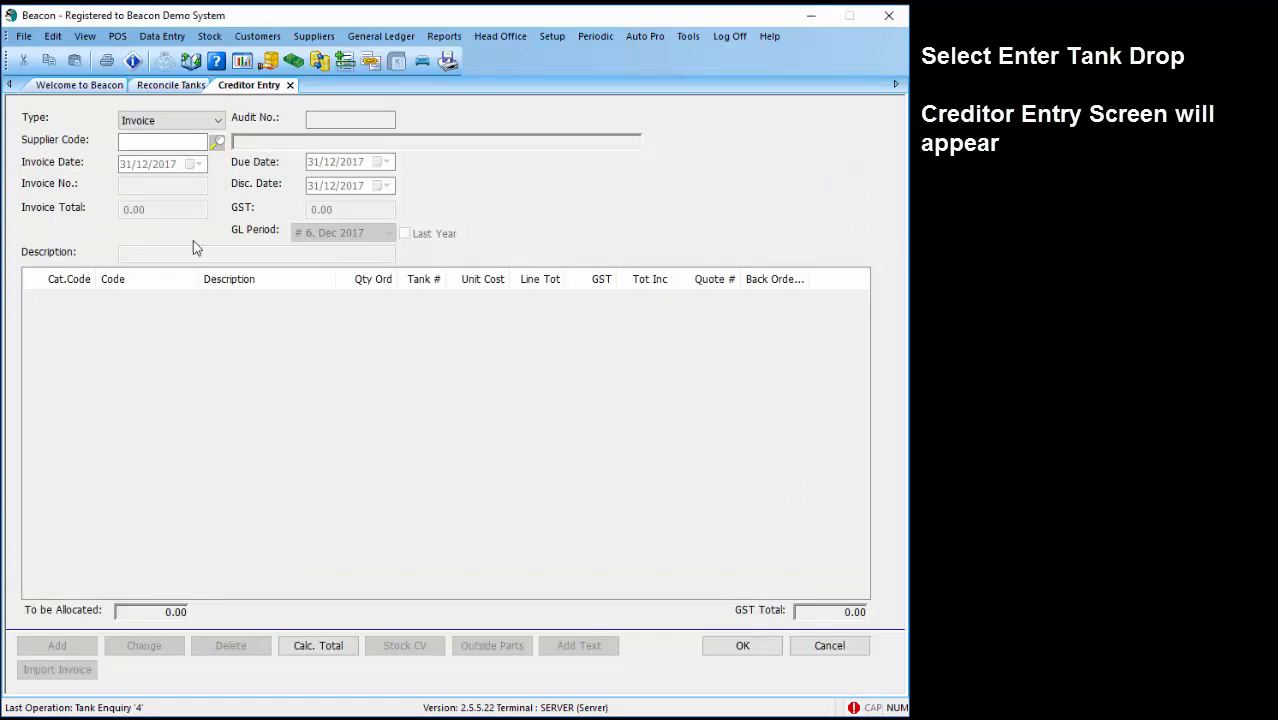
text(DEFAULT)
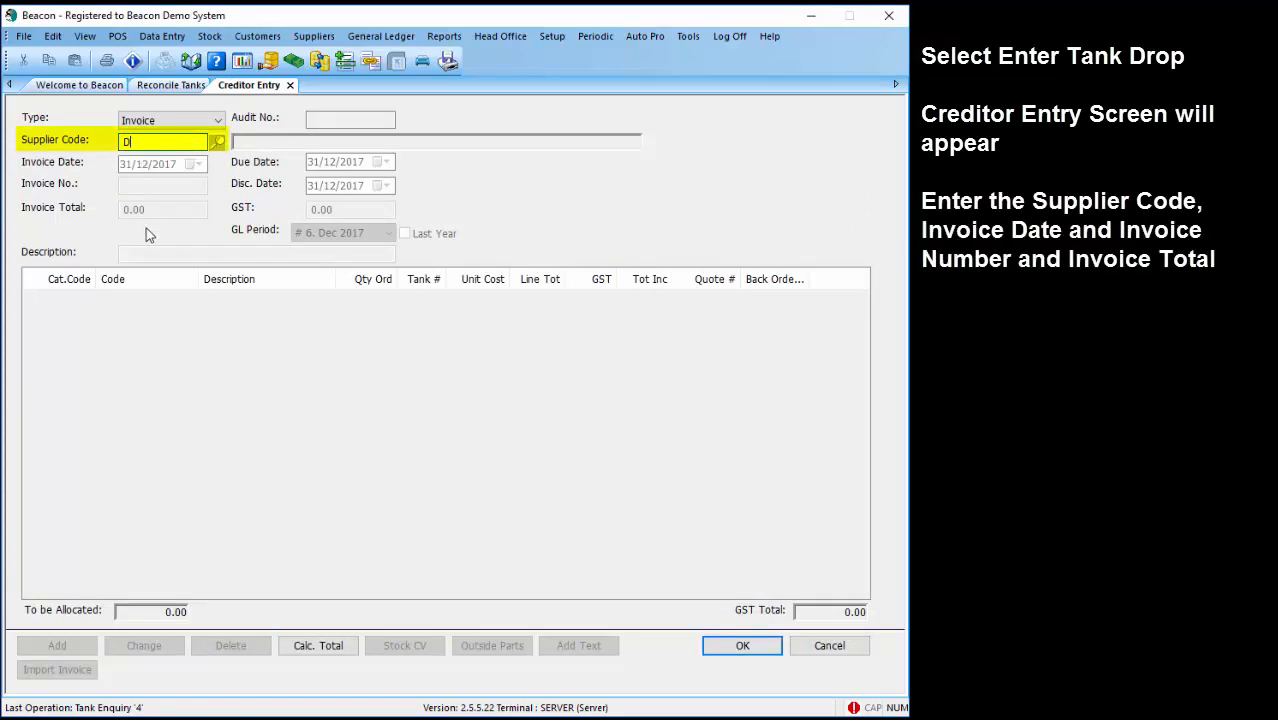
key(Tab)
text(28)
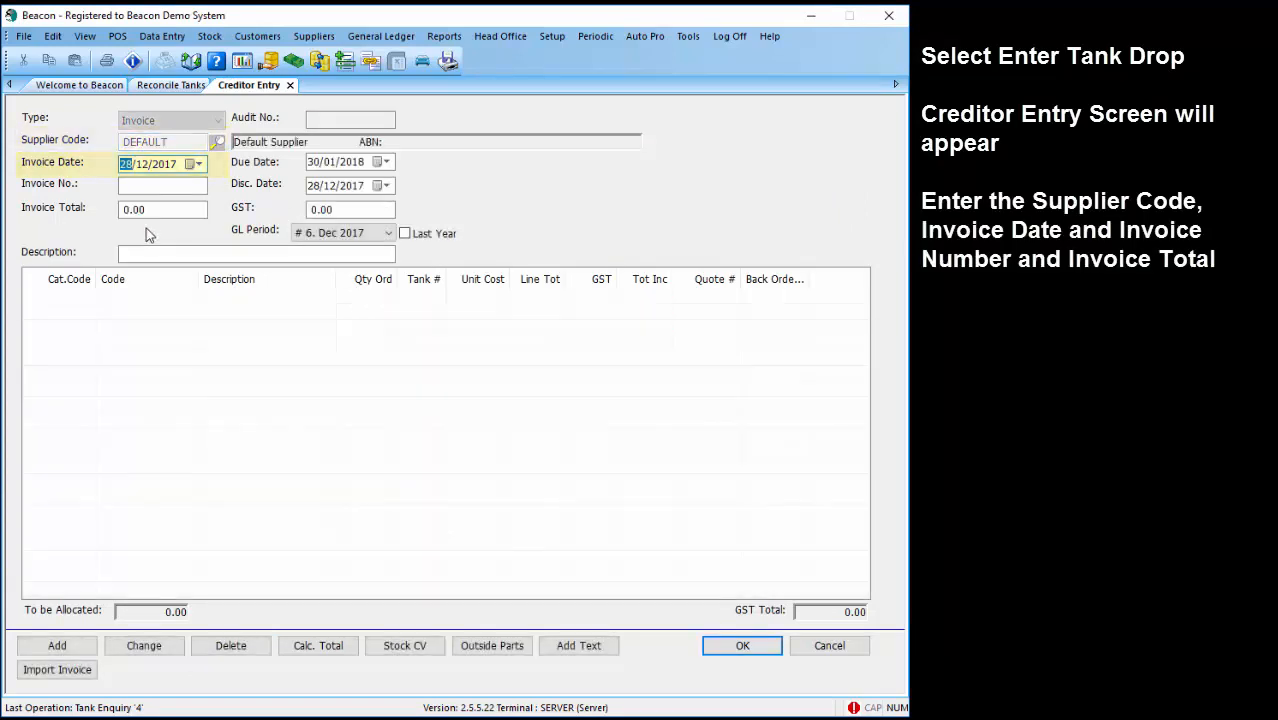
key(Tab)
text(123656)
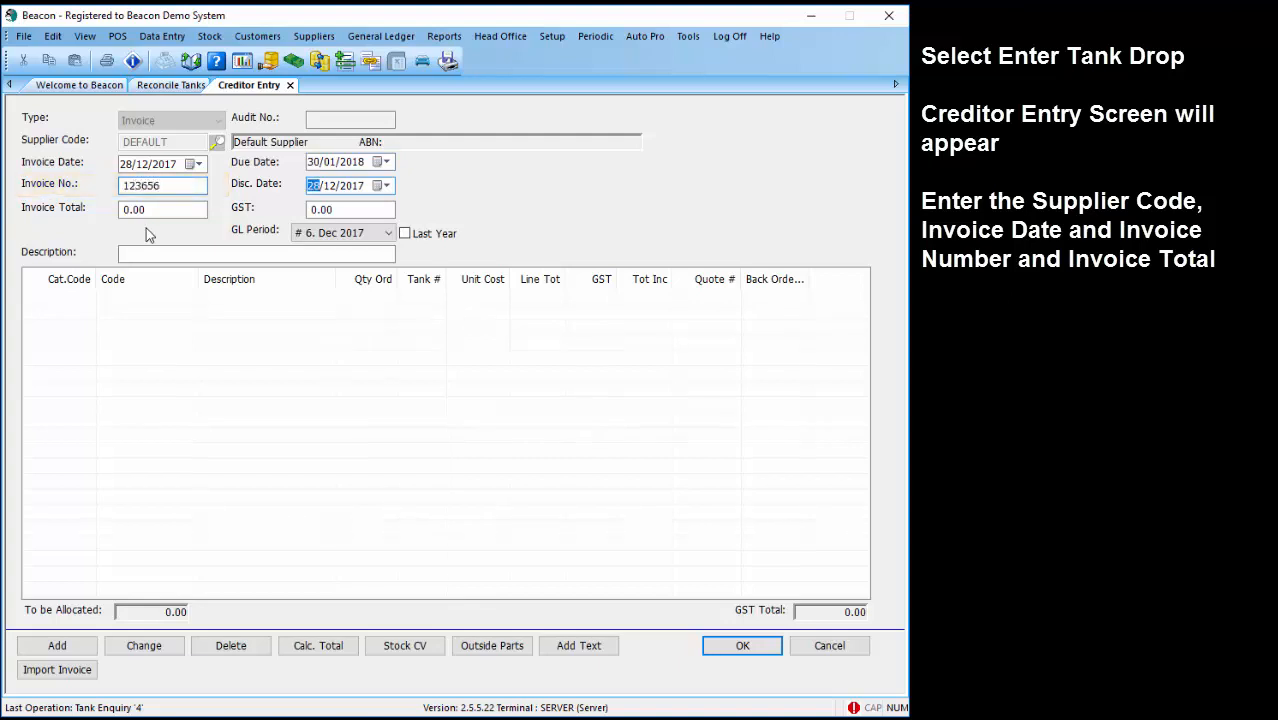
key(Tab)
text(1160)
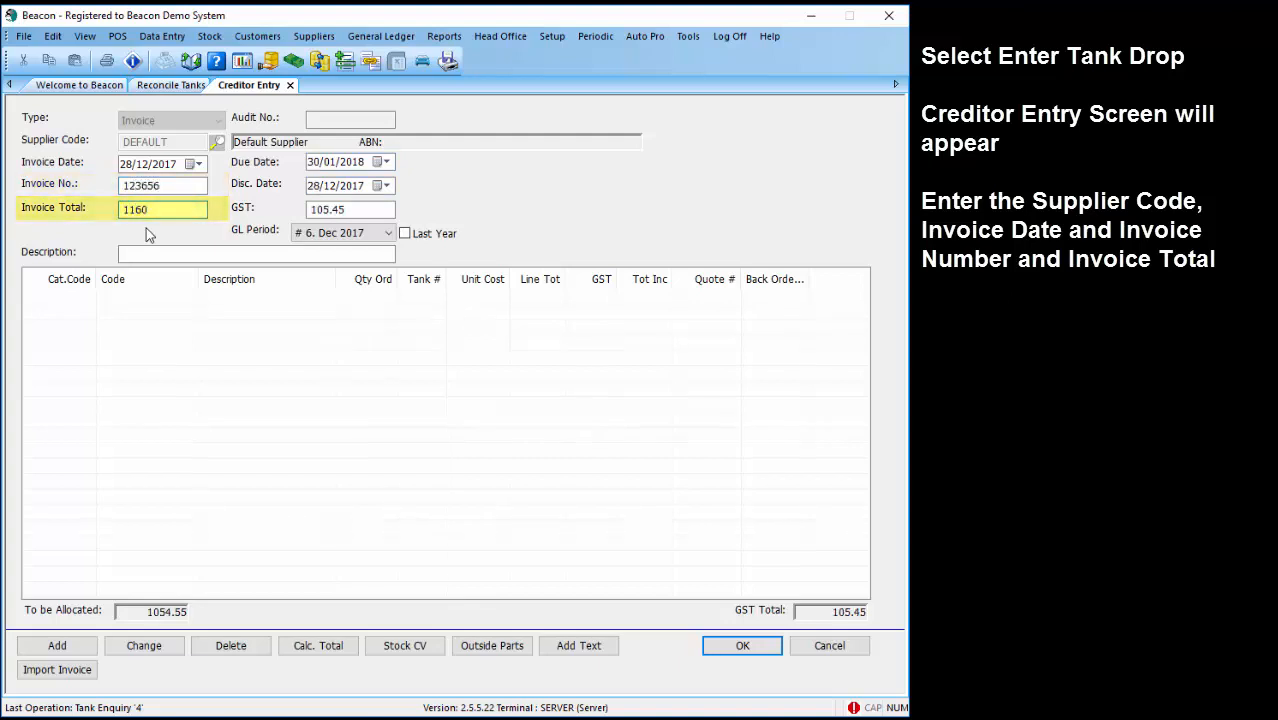
key(Tab)
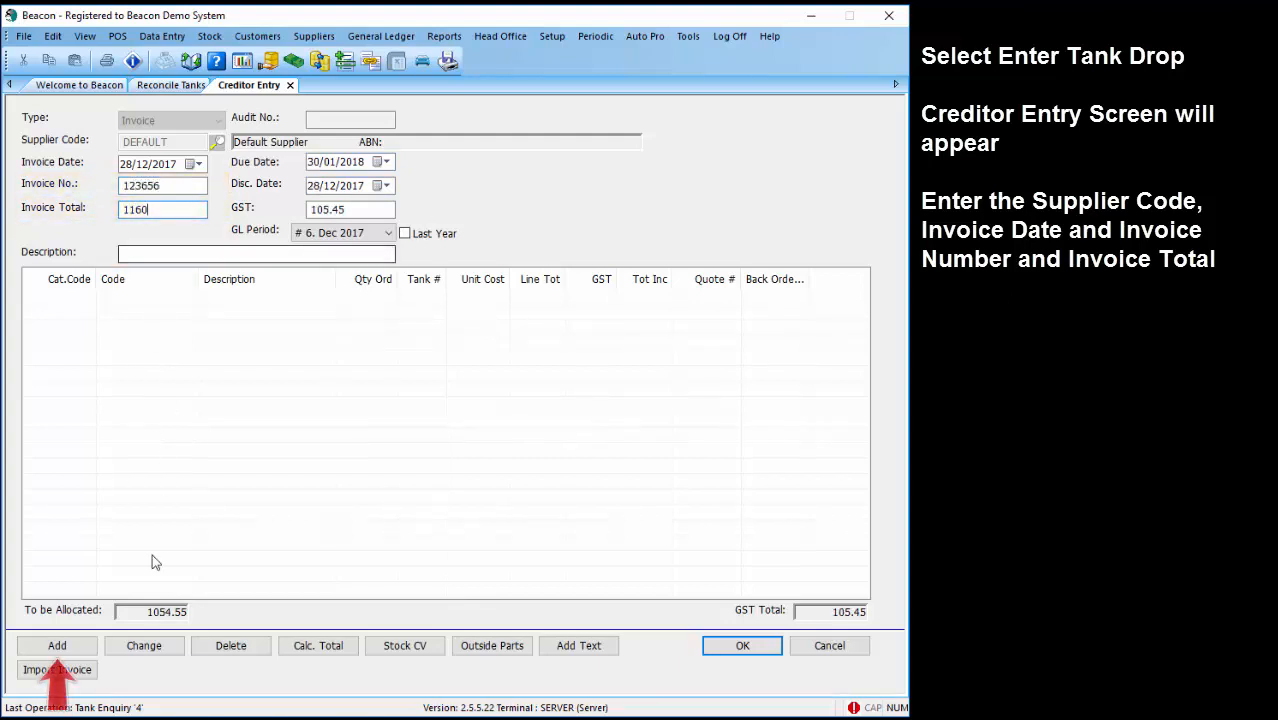
- Start a detail line on the invoice for the Diesel stock item, code 4, and assign it to tank 4
click(57, 645)
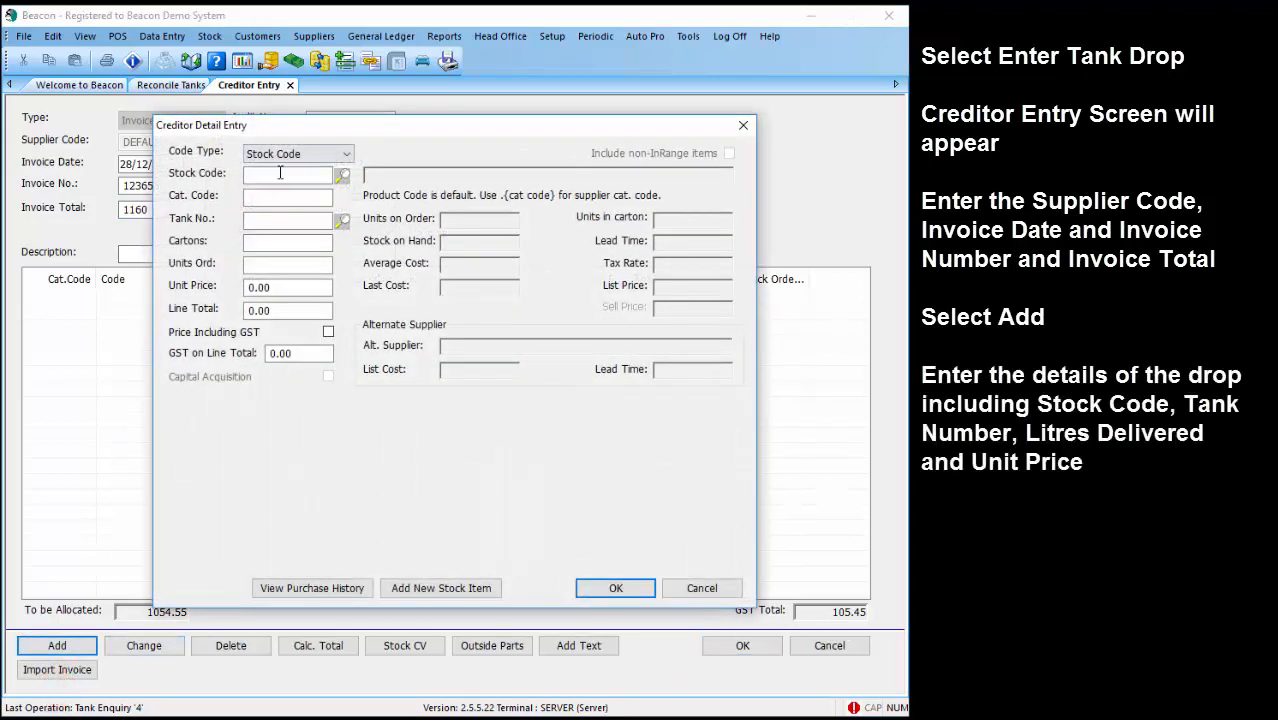
text(DIE)
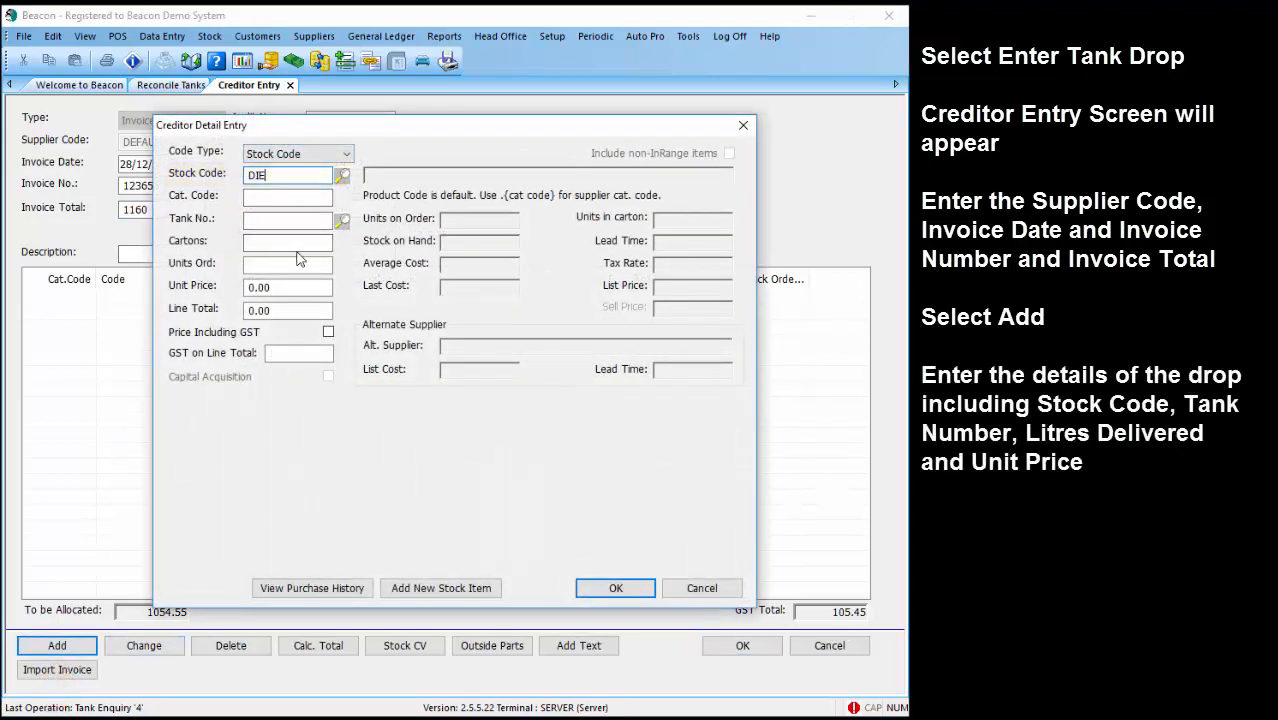
key(Tab)
double_click(246, 282)
key(Tab)
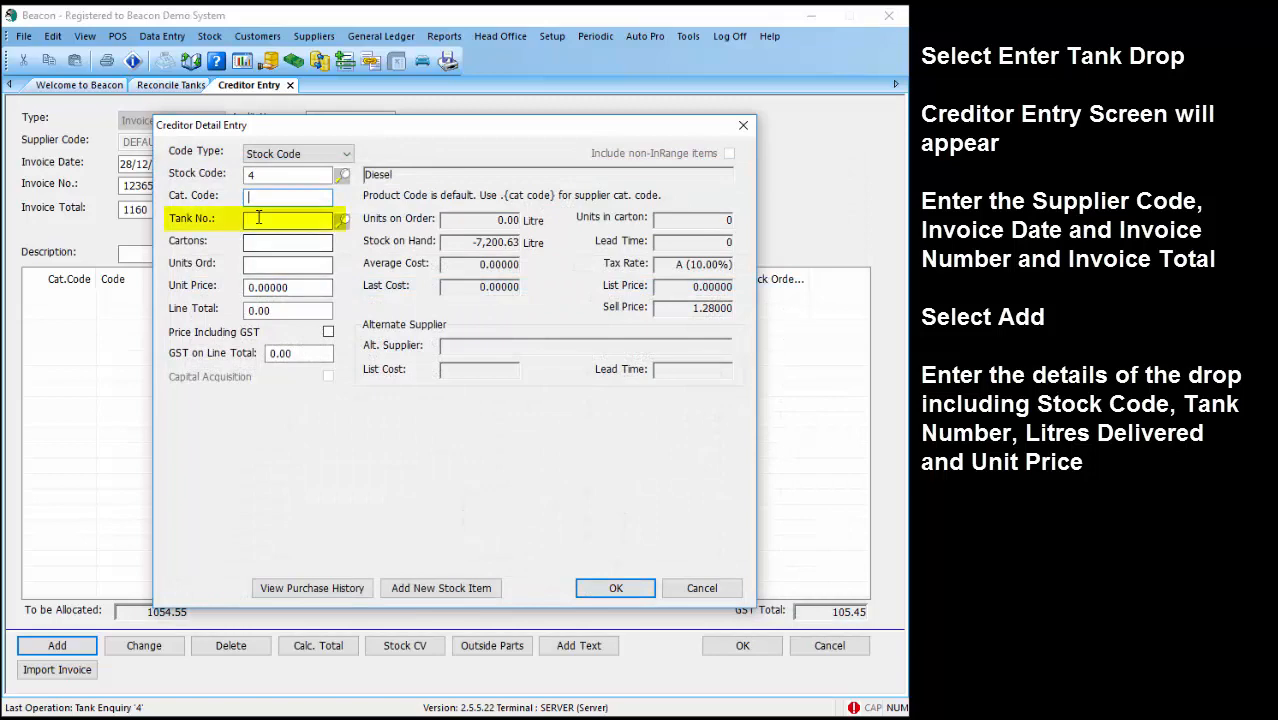
click(342, 220)
double_click(239, 330)
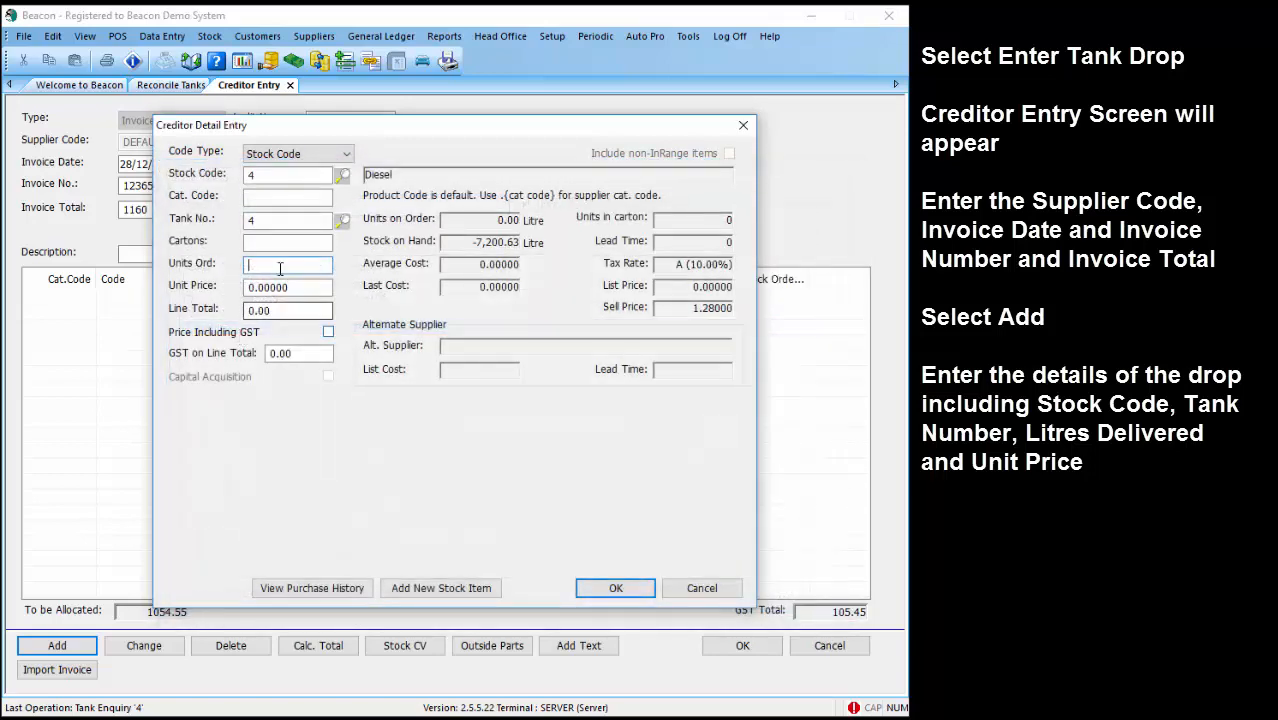
- Complete the Diesel line with 1000 units at a unit price of 1.16 including GST, and save the creditor invoice
key(Tab)
text(1000)
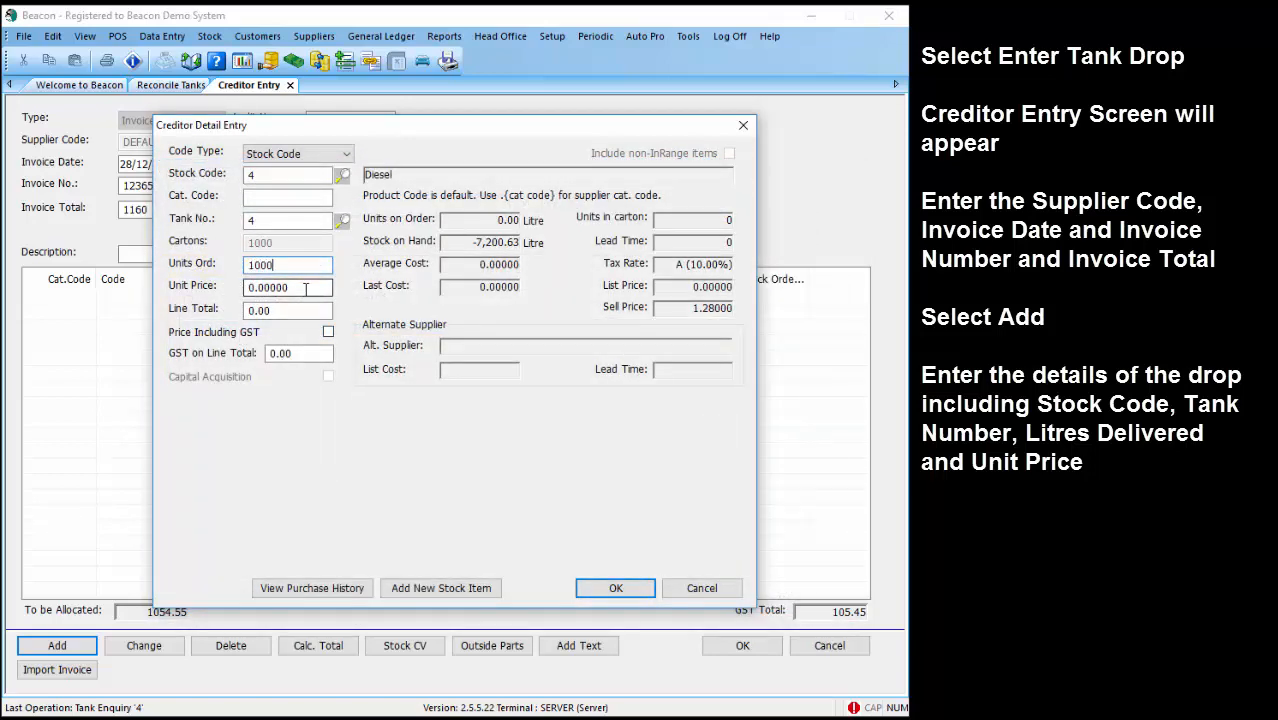
key(Tab)
text(1.16)
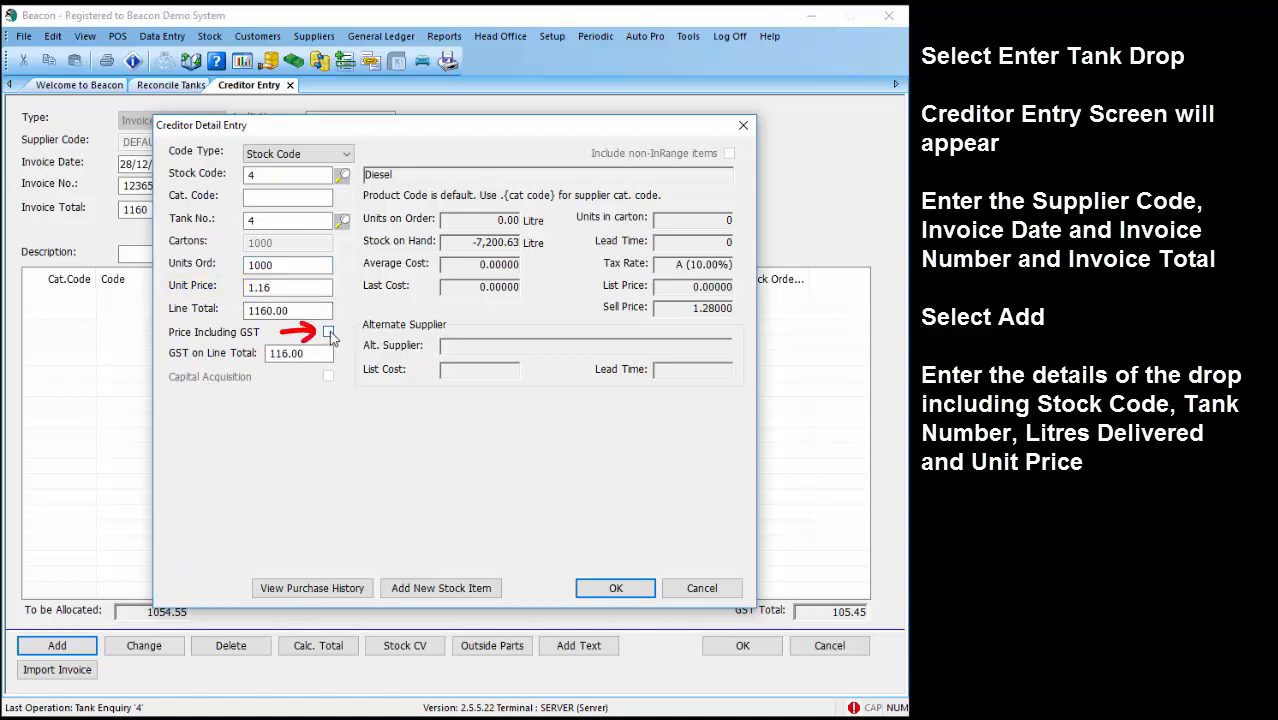
click(329, 333)
click(615, 589)
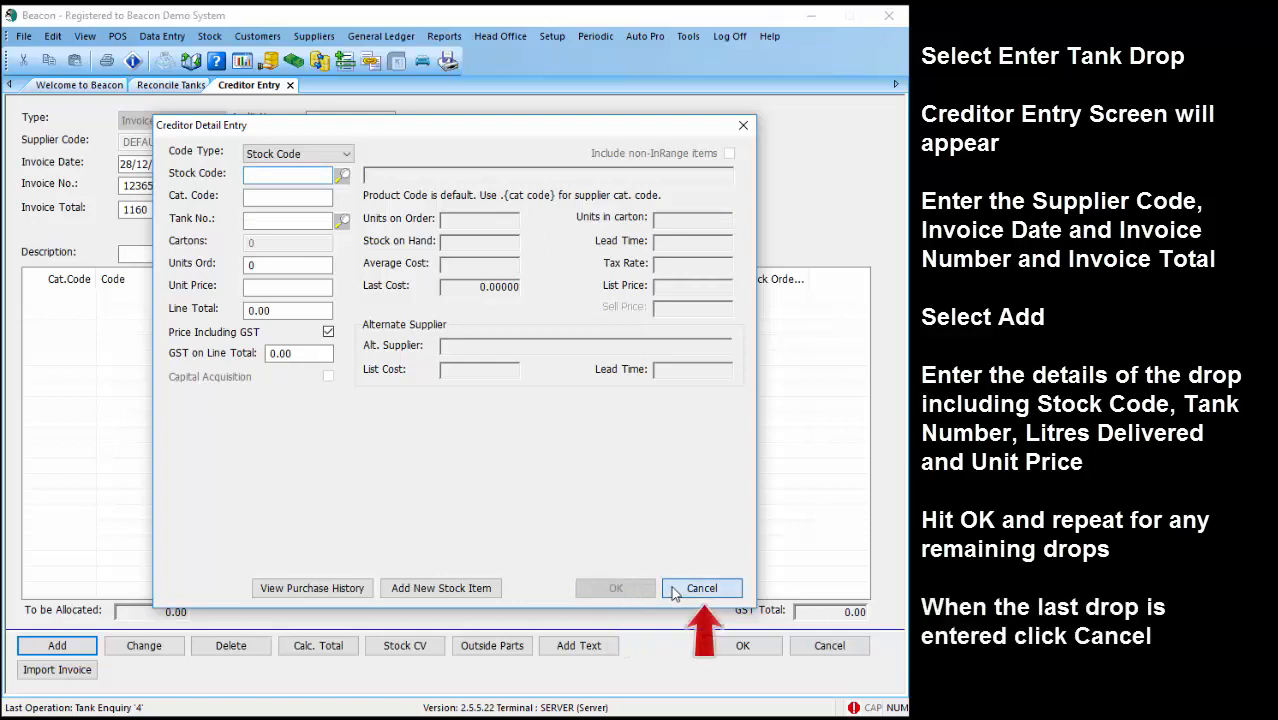
click(663, 588)
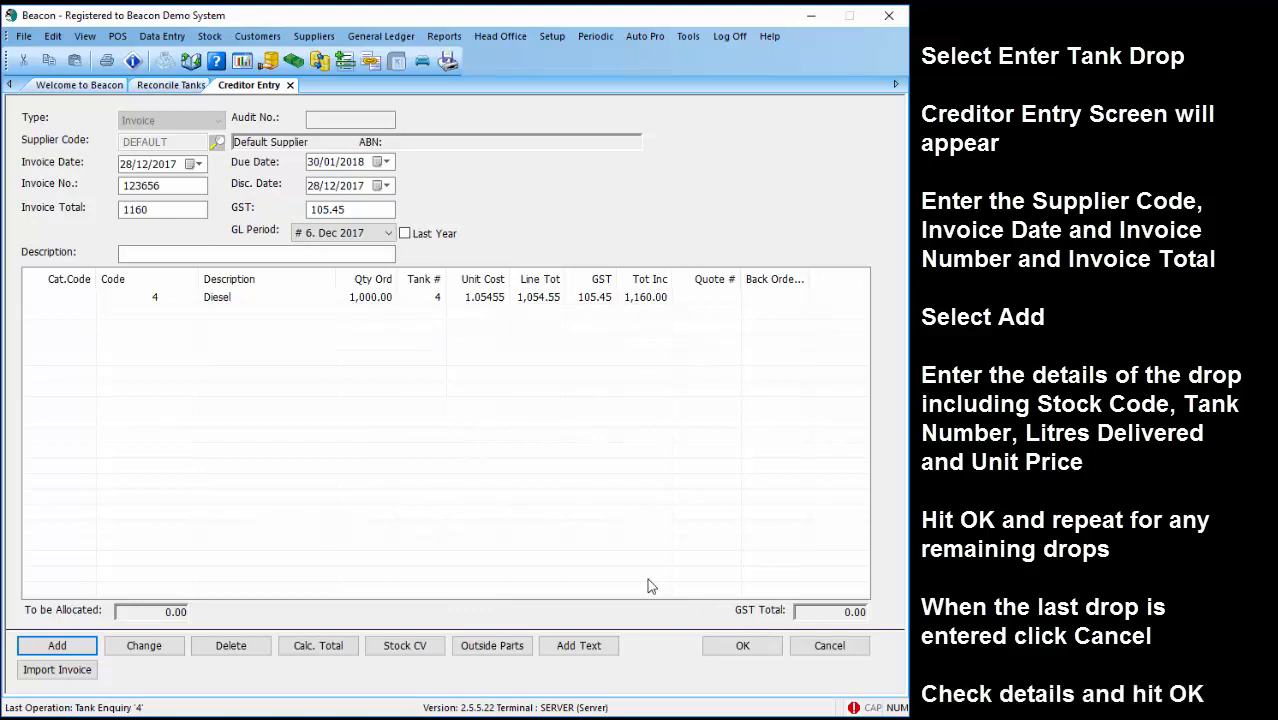
click(714, 644)
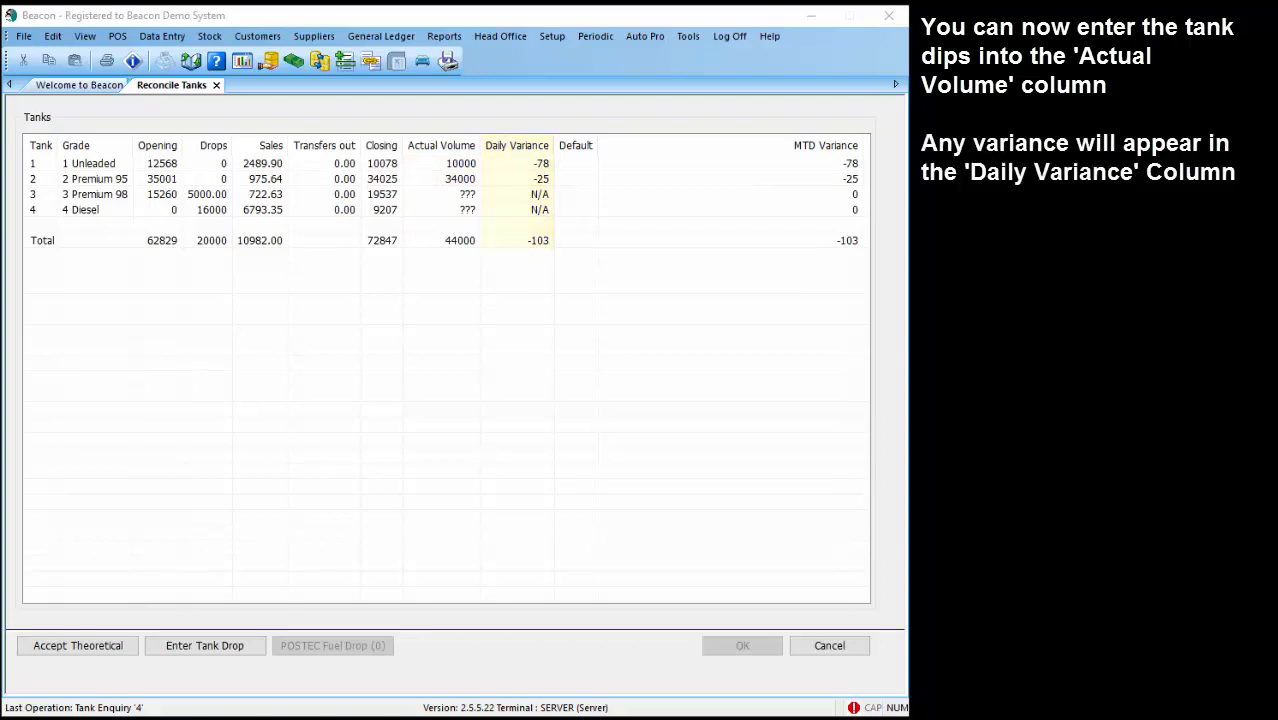
- Enter actual volumes of 19500 for tank 3 and 9200 for tank 4, and post the tank reconciliation difference to the Stocktake Variance
click(463, 194)
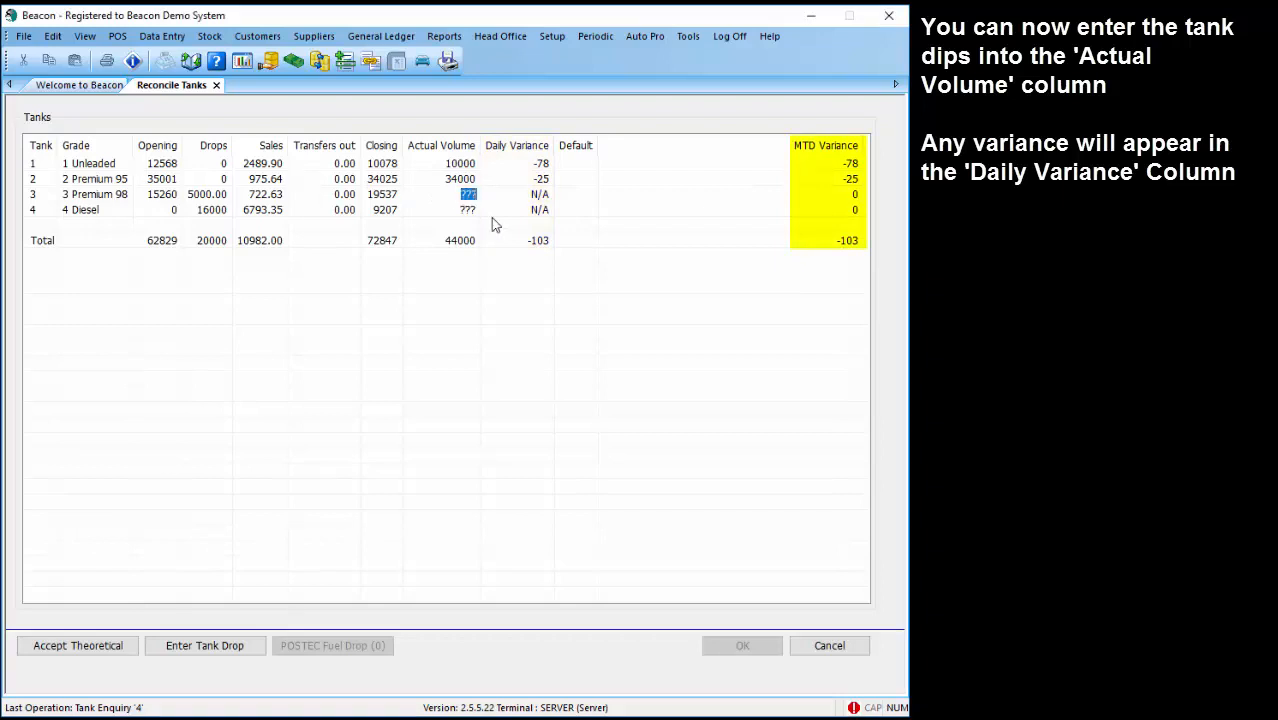
text(19500)
key(Return)
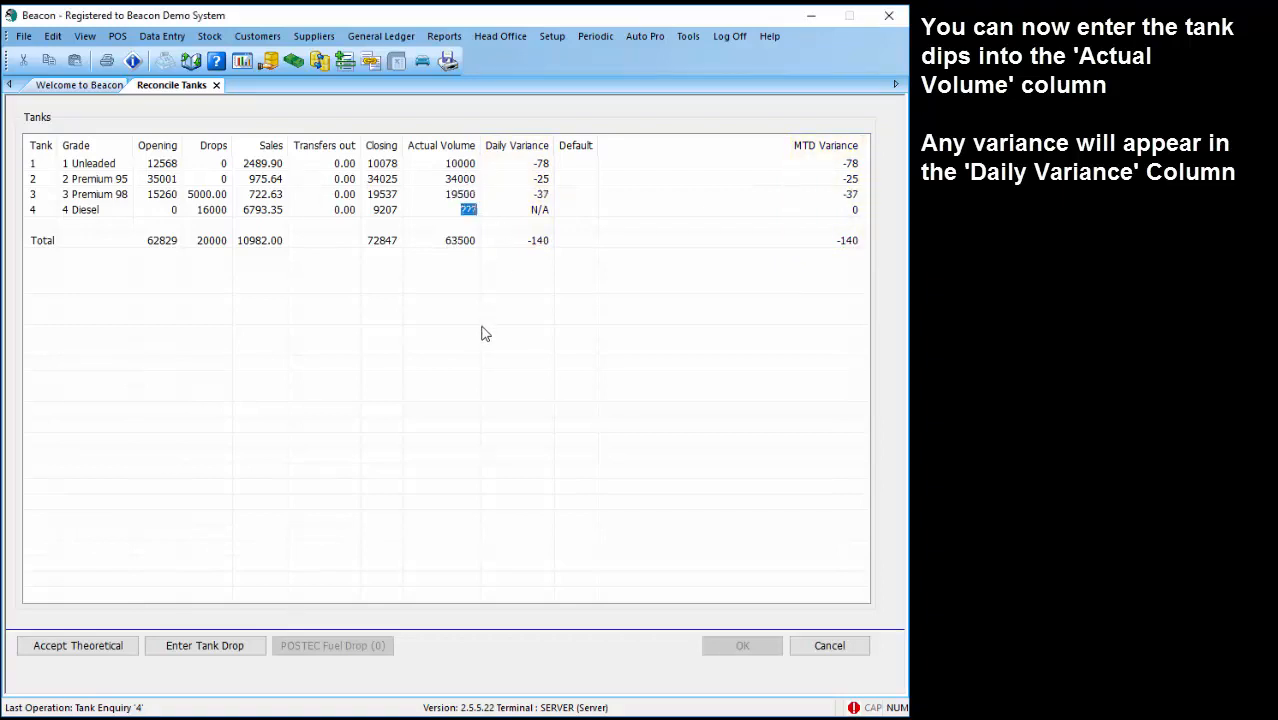
text(9200)
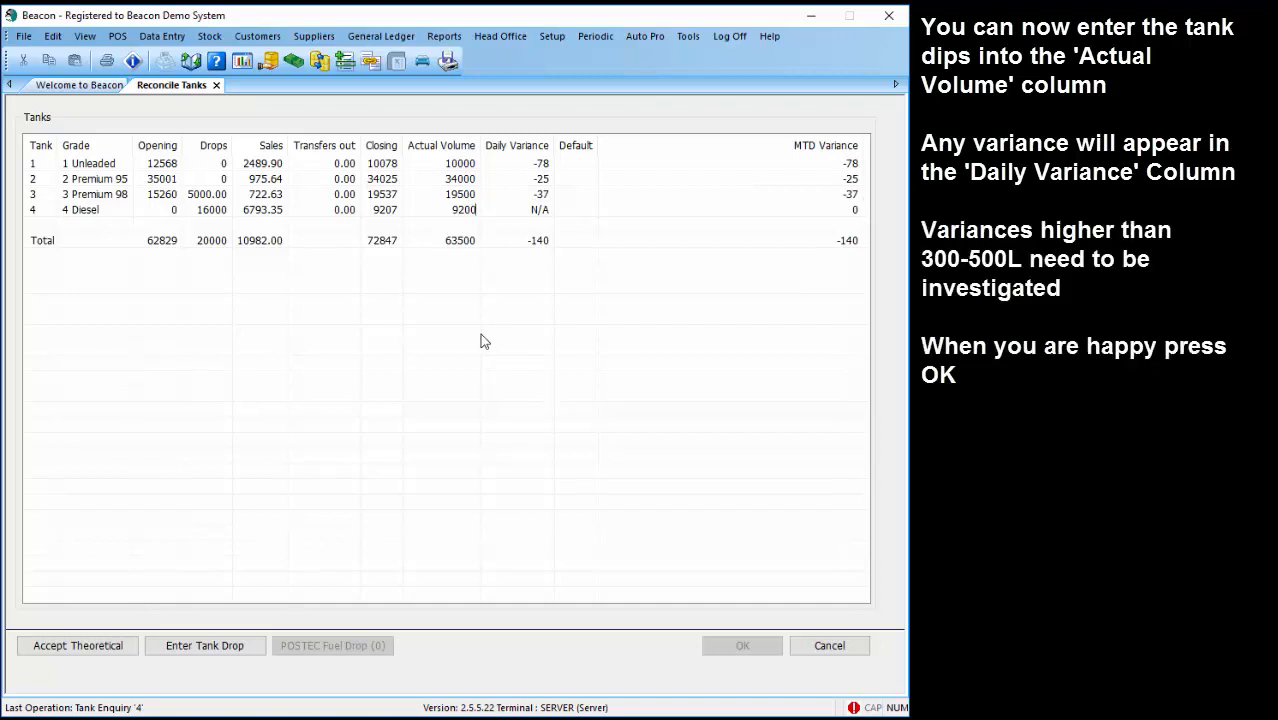
key(Return)
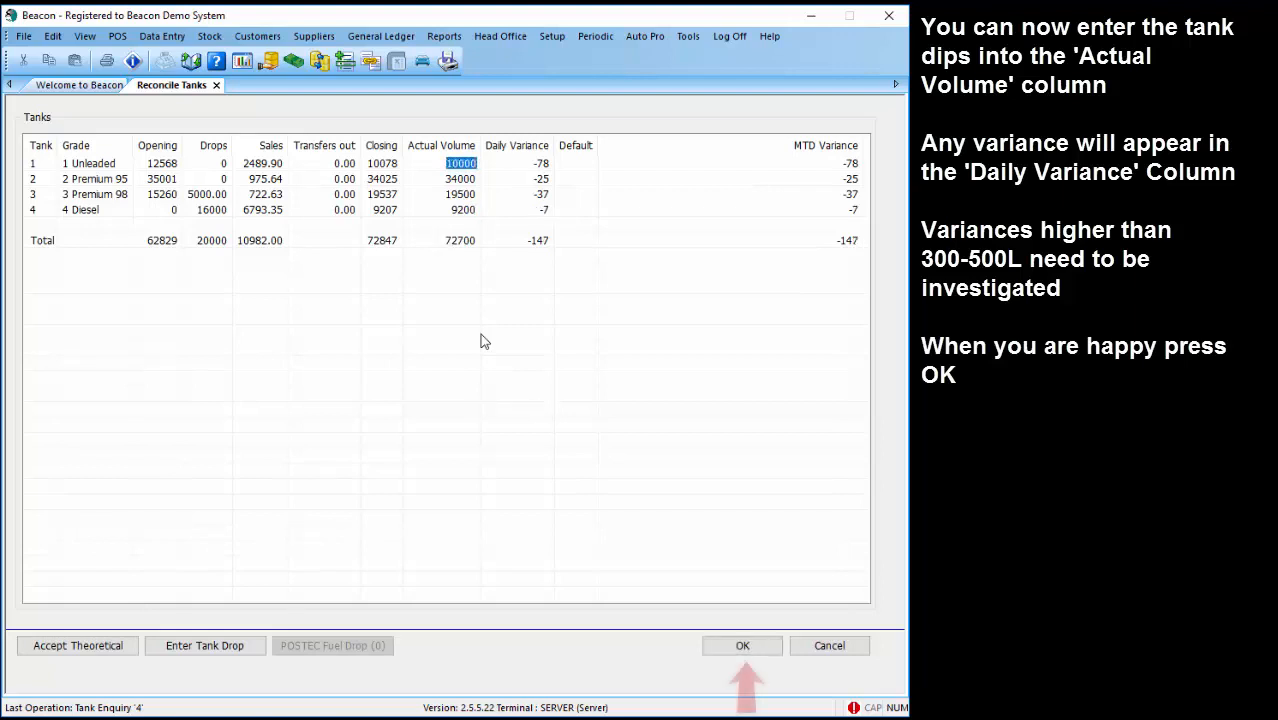
click(742, 634)
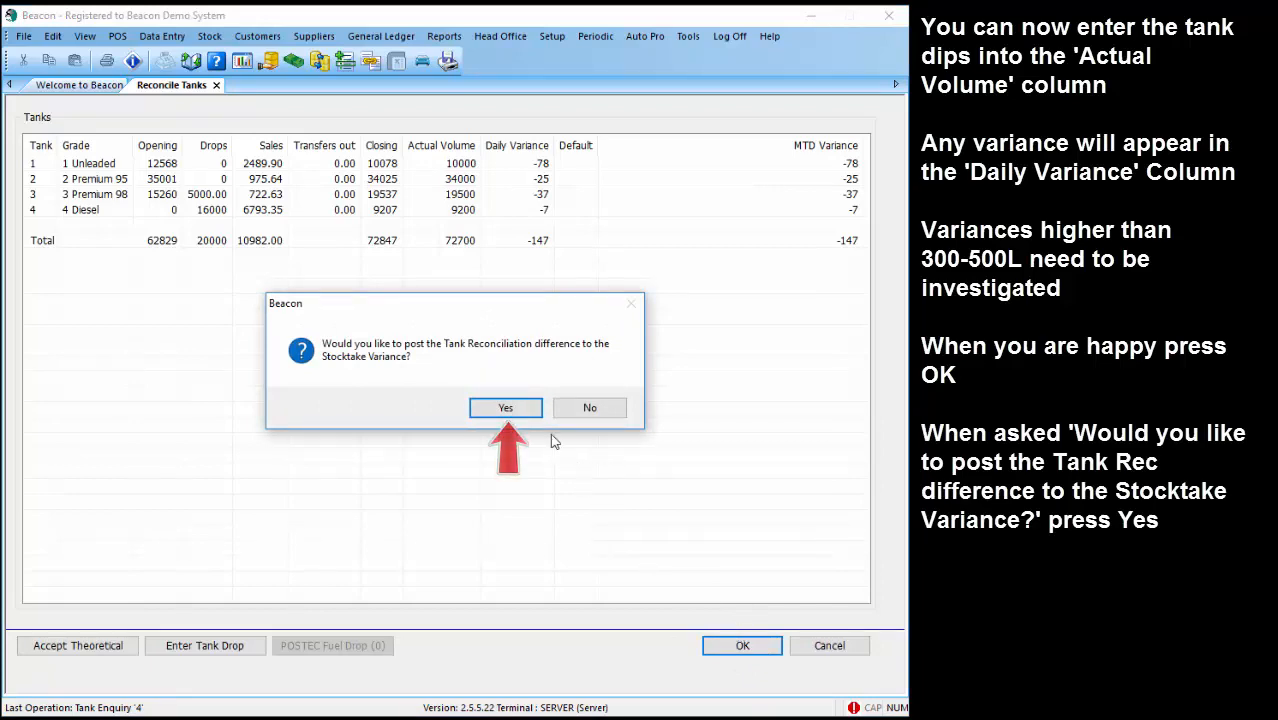
click(506, 408)
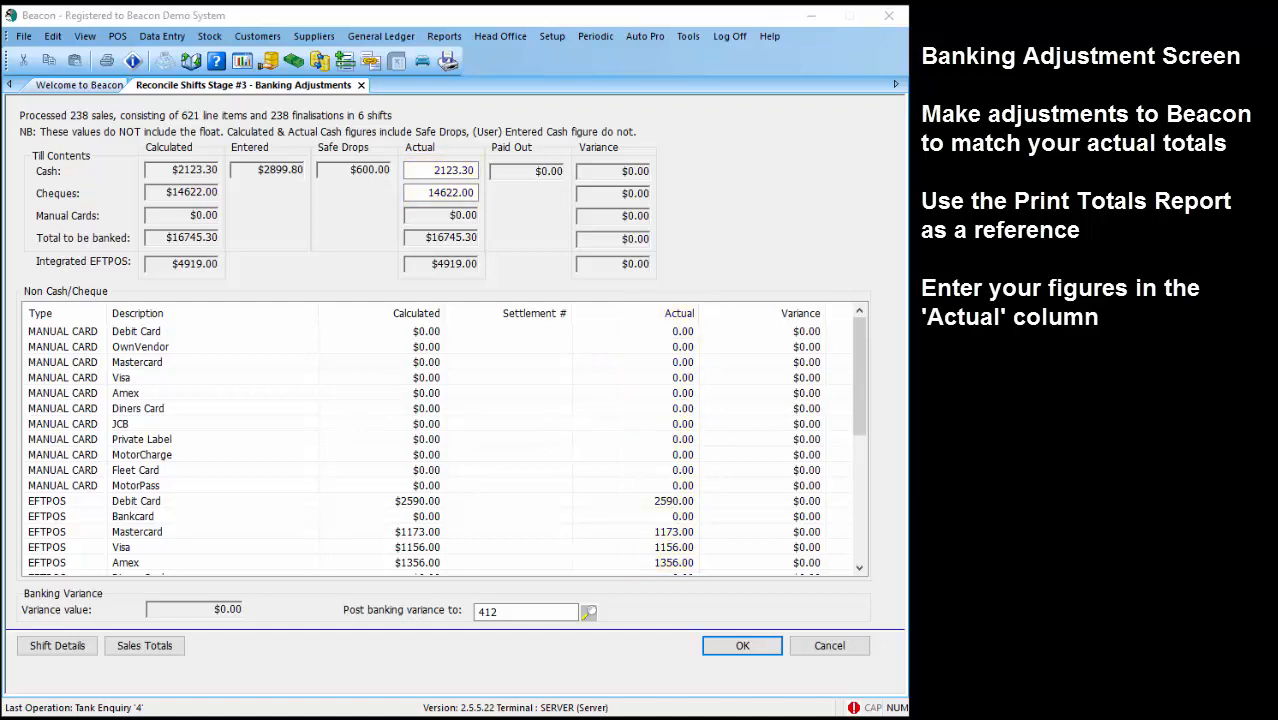
- Set the actual cash figure in the banking adjustments to 2123.40
click(474, 170)
drag(474, 170, 290, 162)
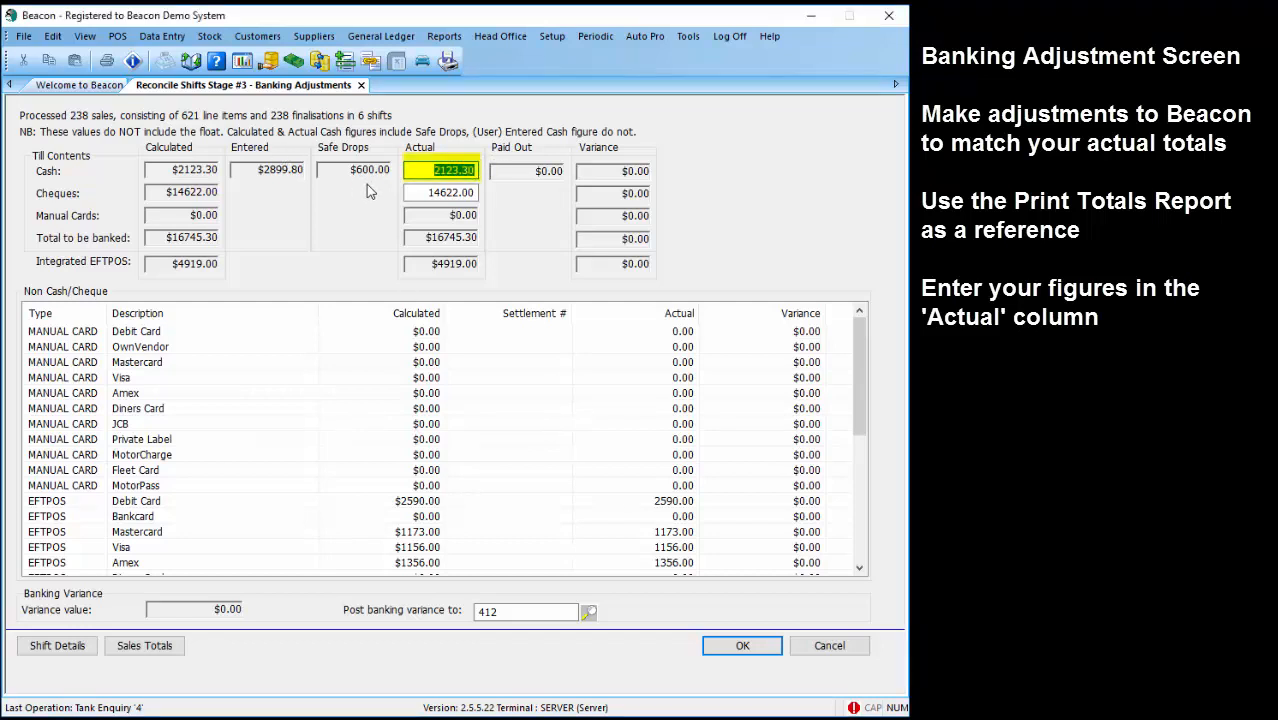
key(BackSpace)
text(2123.40)
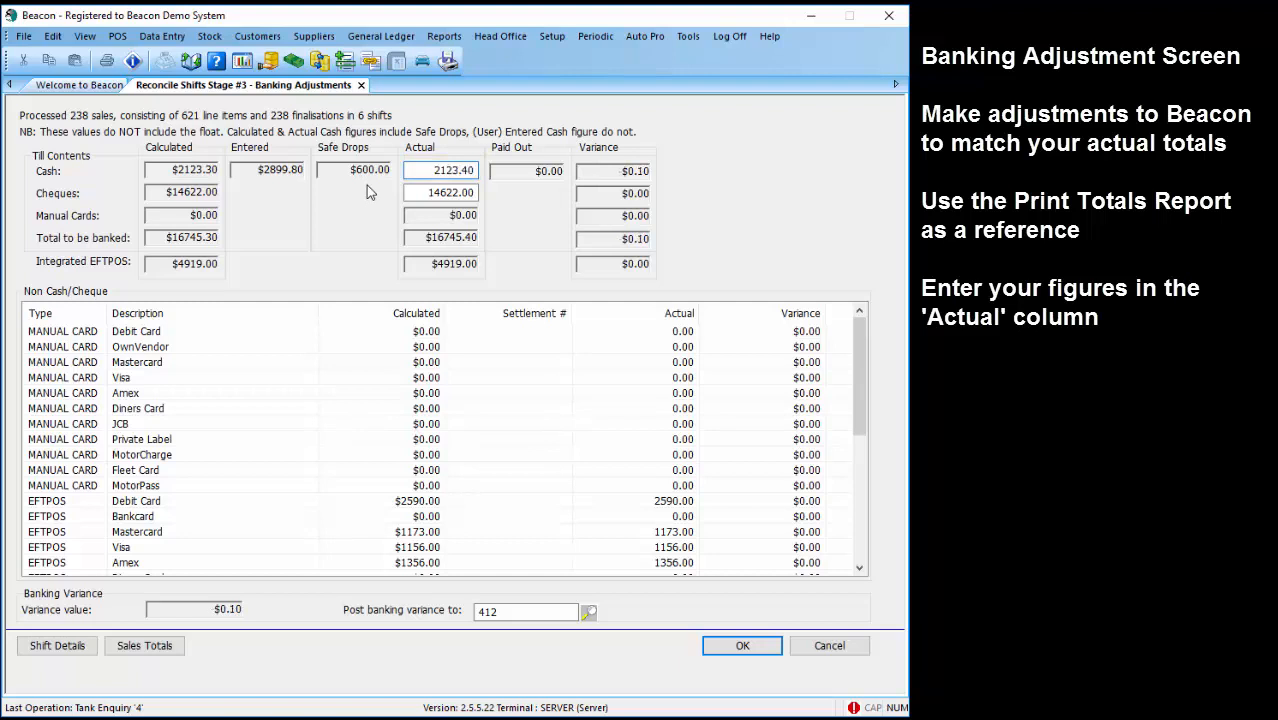
key(Tab)
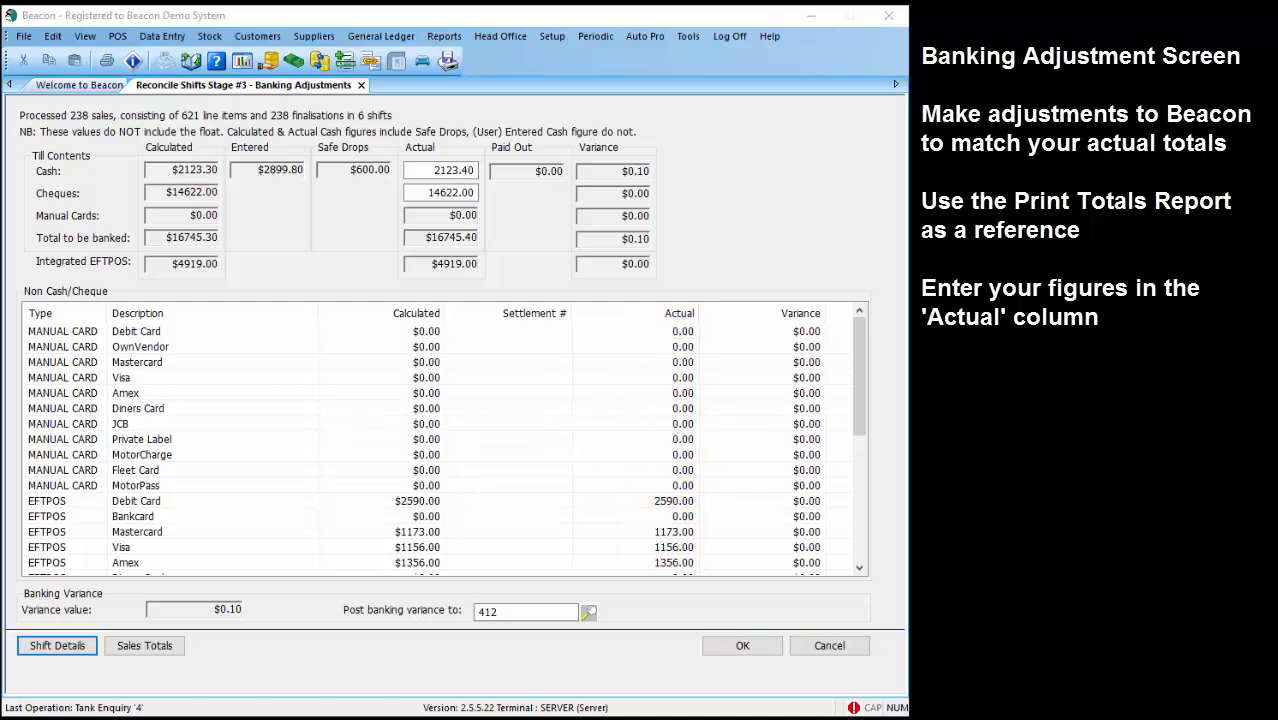
- Try to reapply the user-entered closing value of 948.20 for terminal ELPOS1, shift 2, in the shift details
click(56, 646)
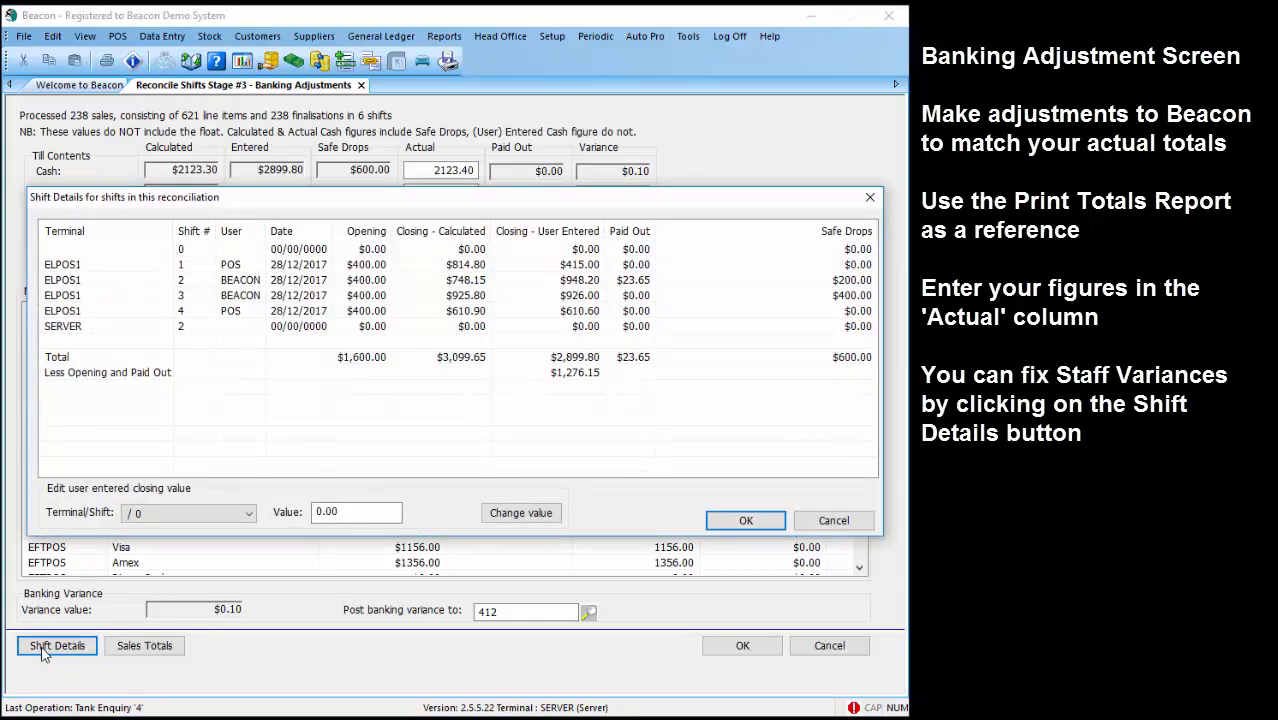
click(500, 283)
drag(372, 513, 258, 512)
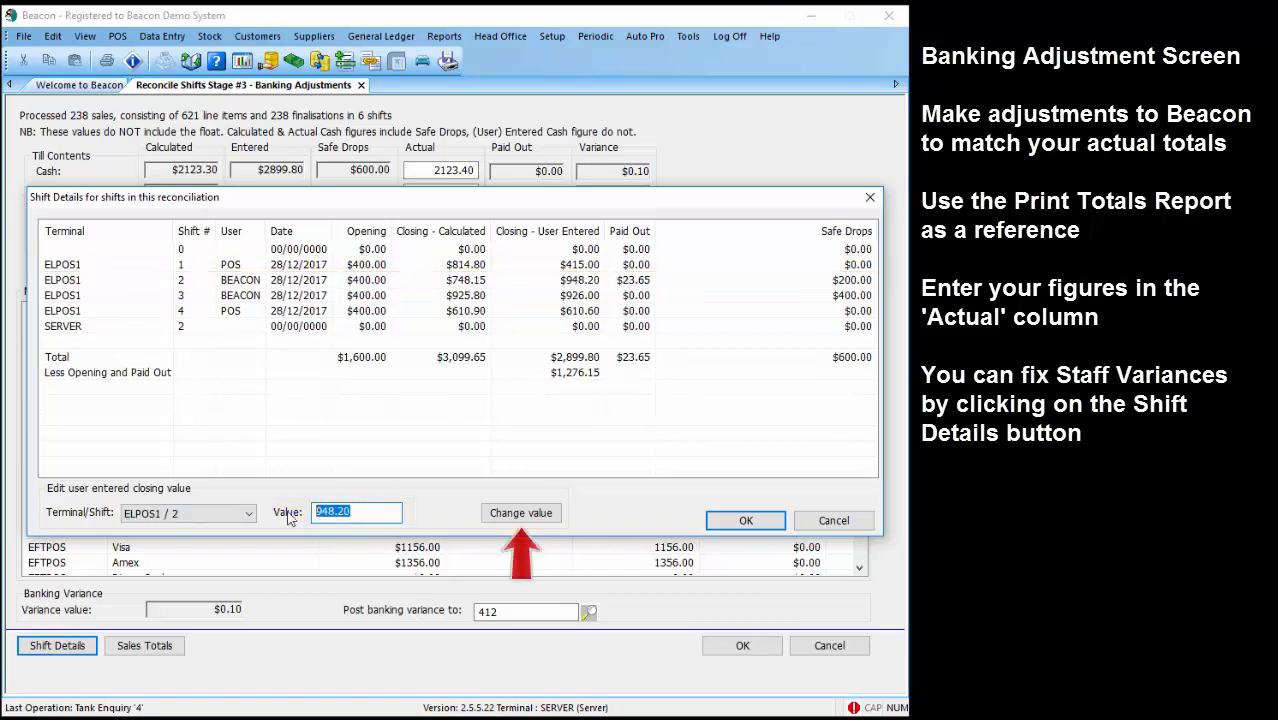
click(518, 514)
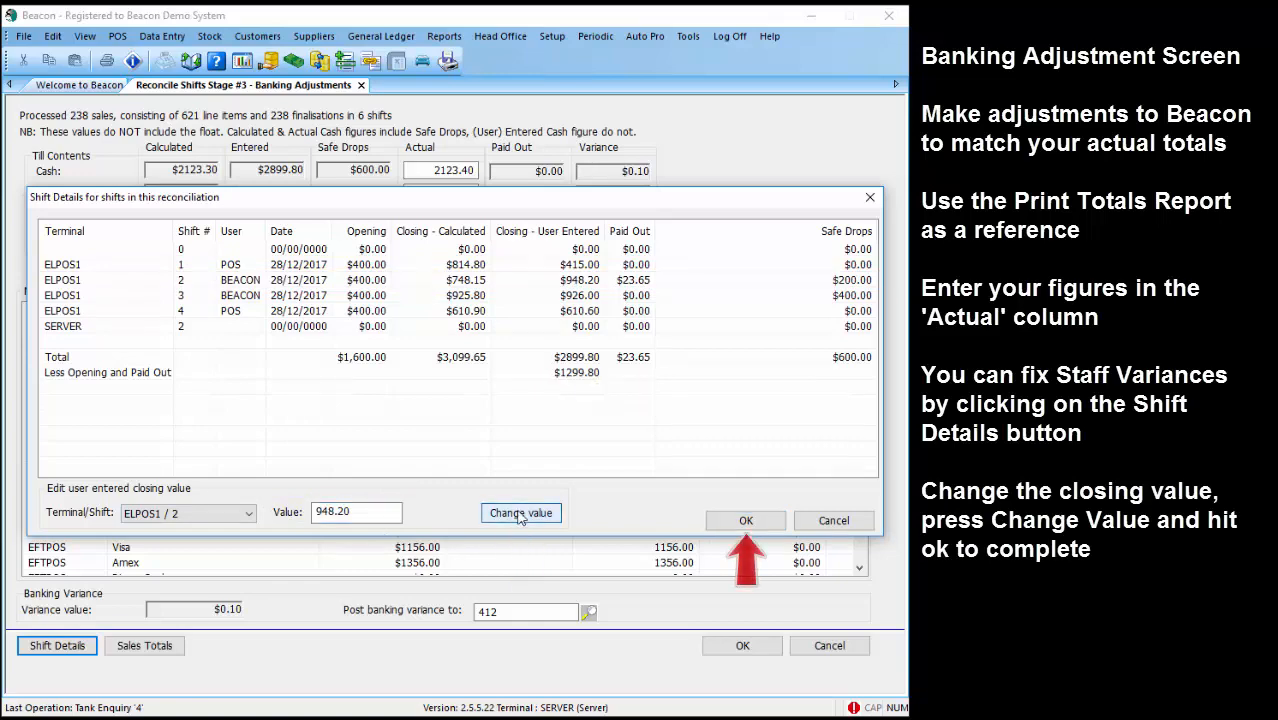
click(828, 523)
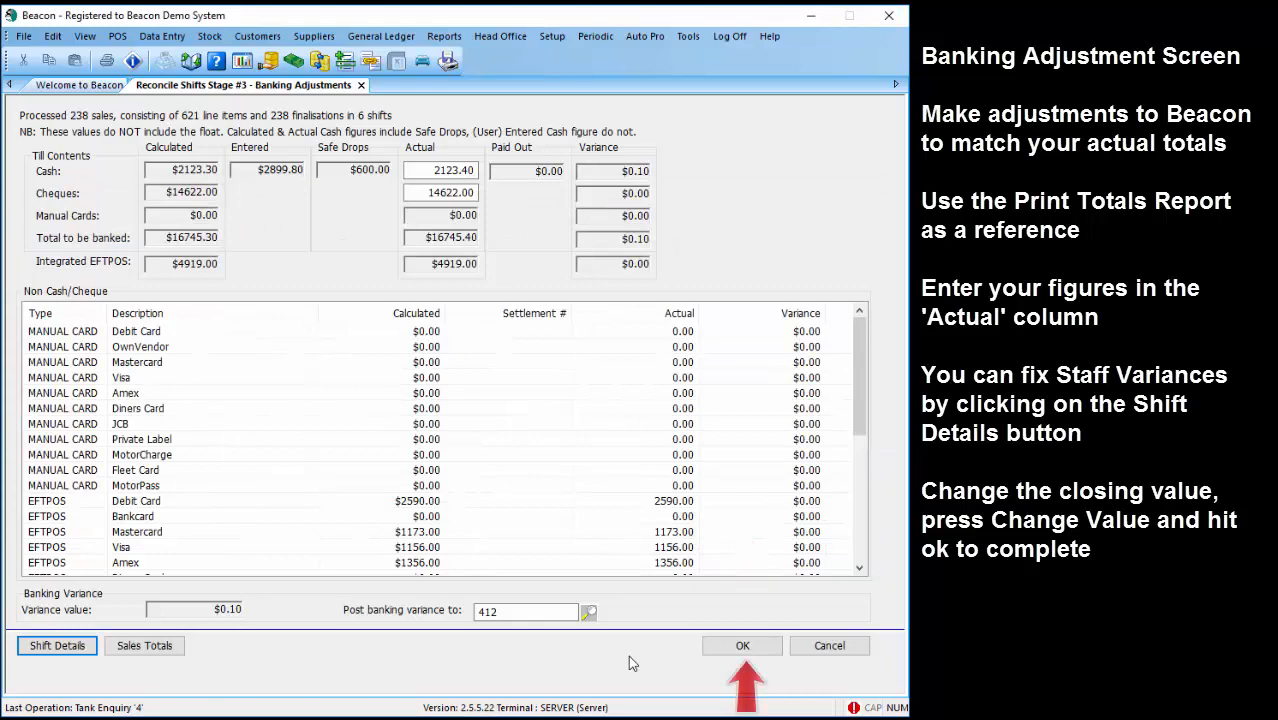
- Accept the banking adjustments, post the general ledger transactions to complete the reconciliation, and agree to restart the Inbox processor
click(718, 648)
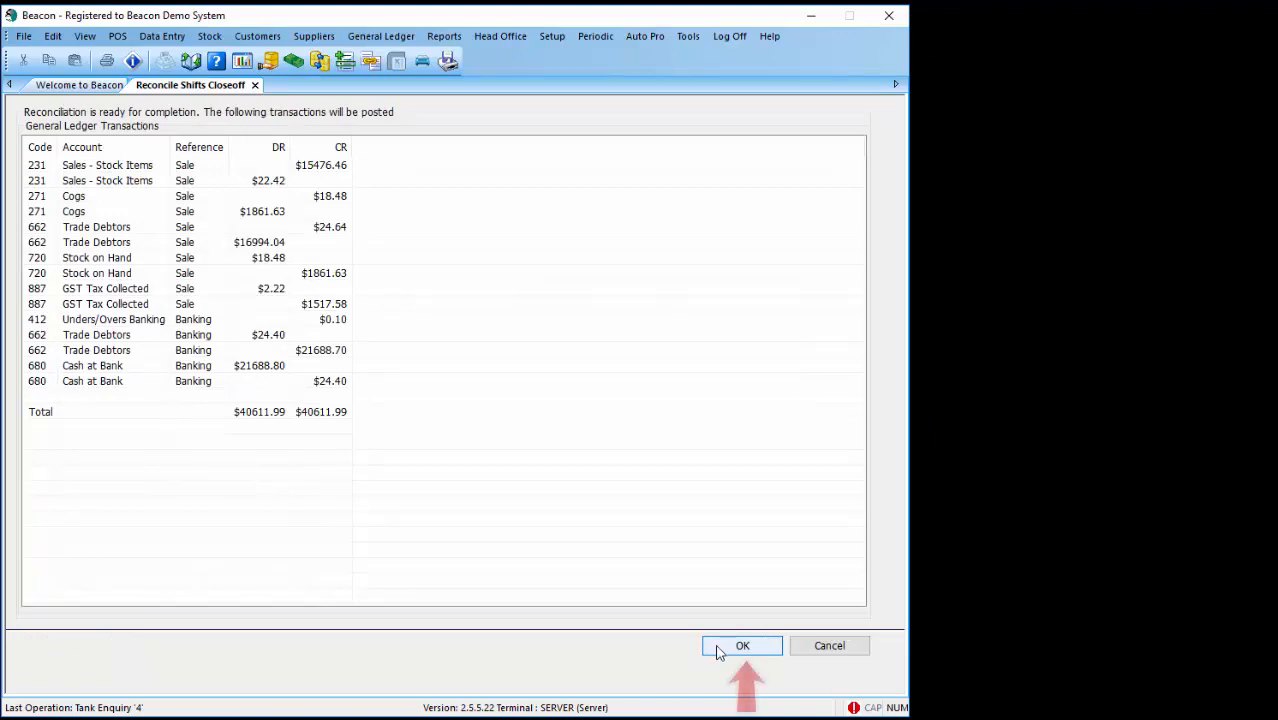
click(716, 651)
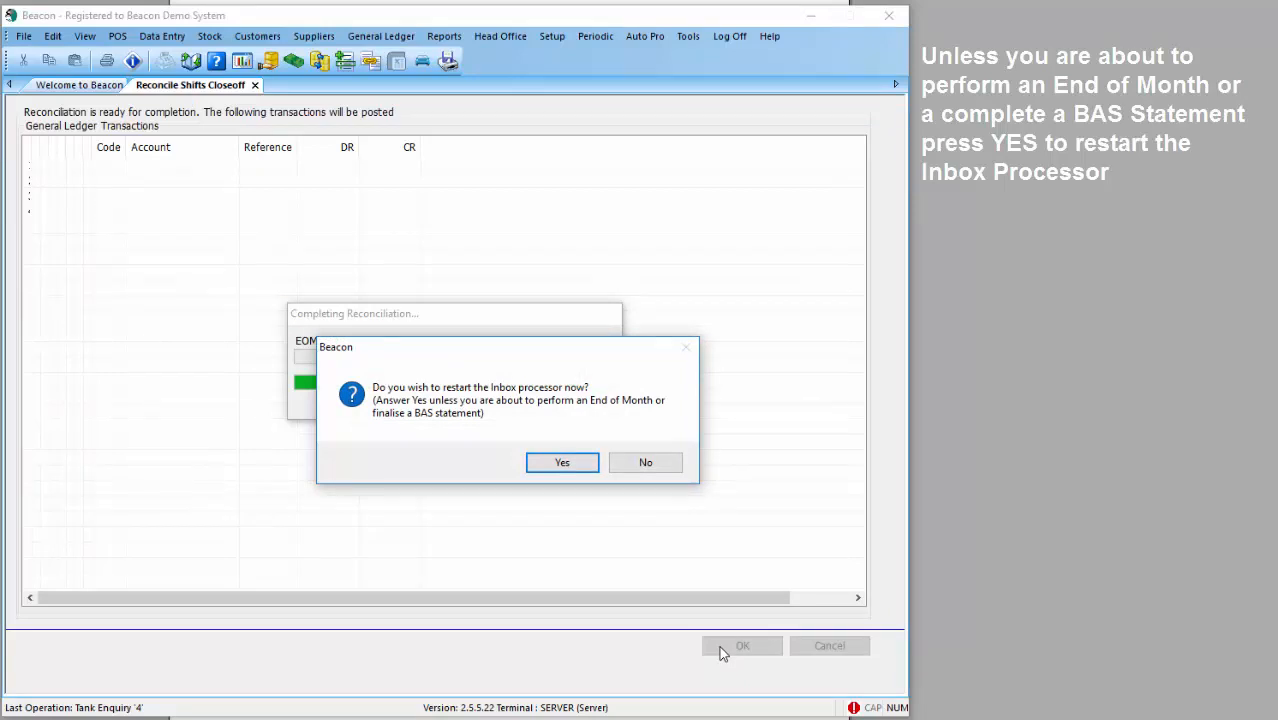
click(562, 462)
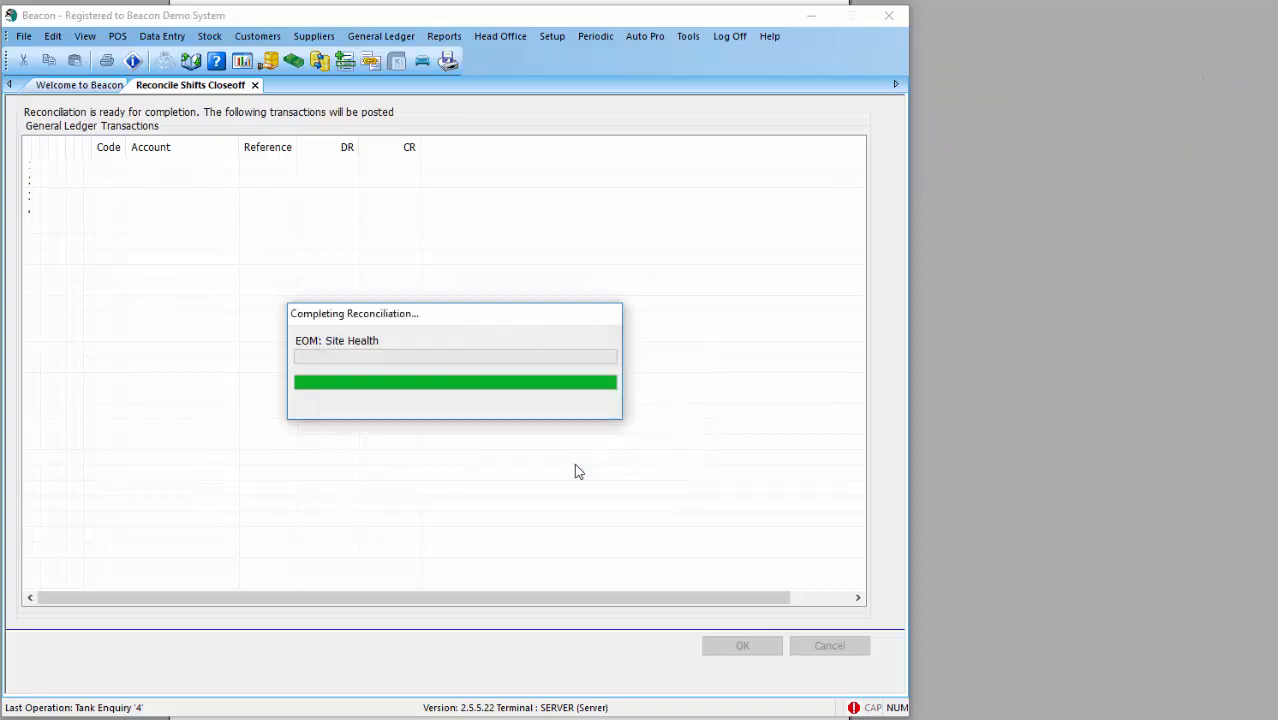